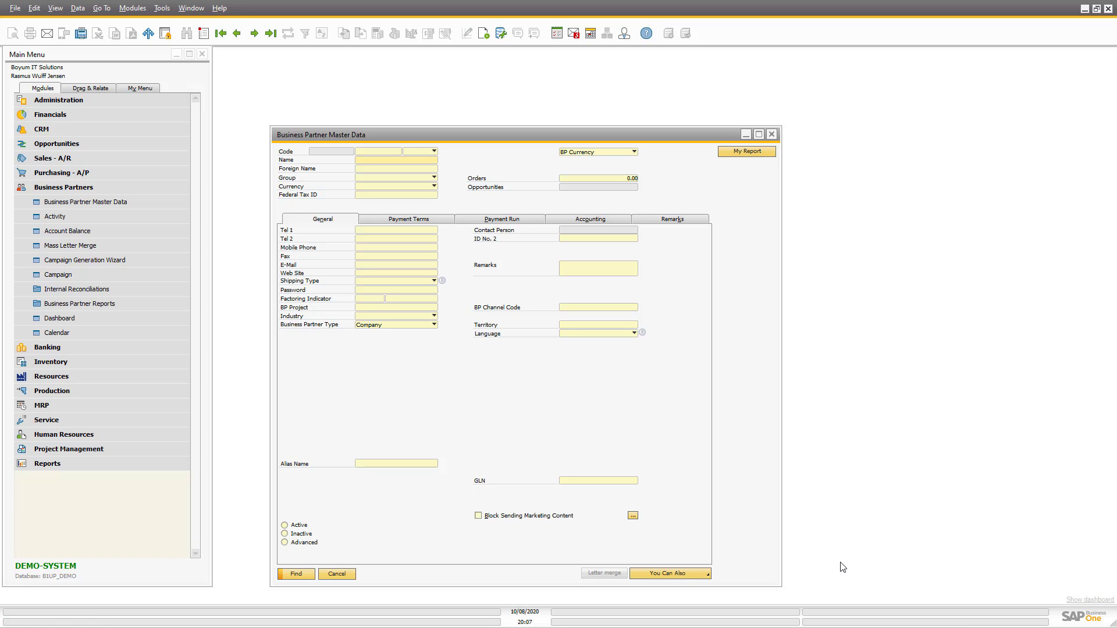
Open the My Report sales dashboard, scroll its order table, widen the window and move it down-left
click(722, 154)
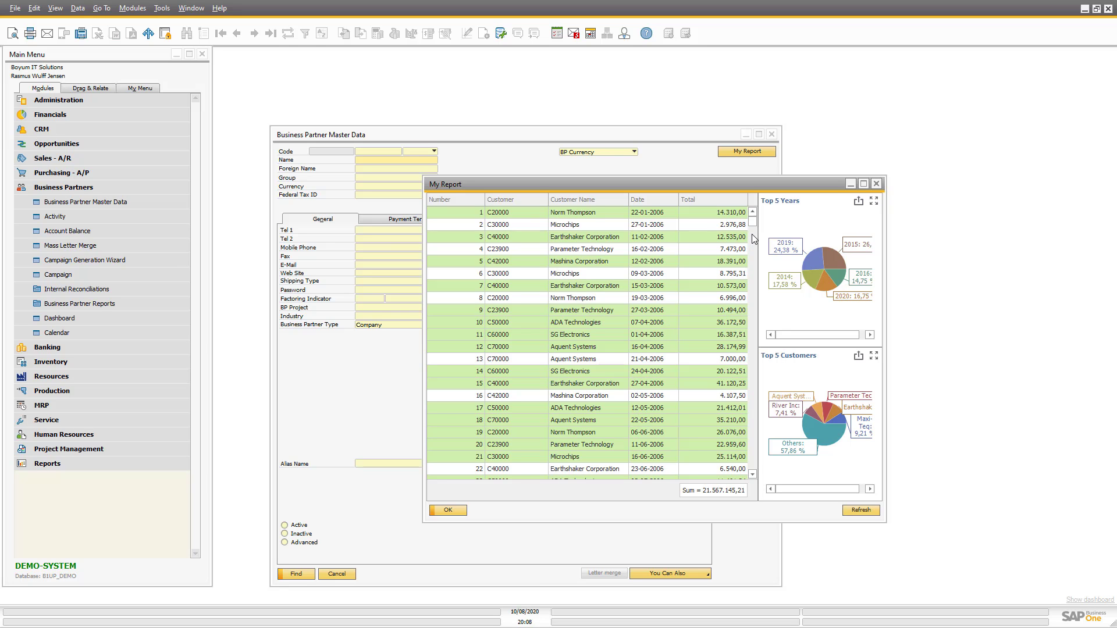
drag(753, 227, 677, 337)
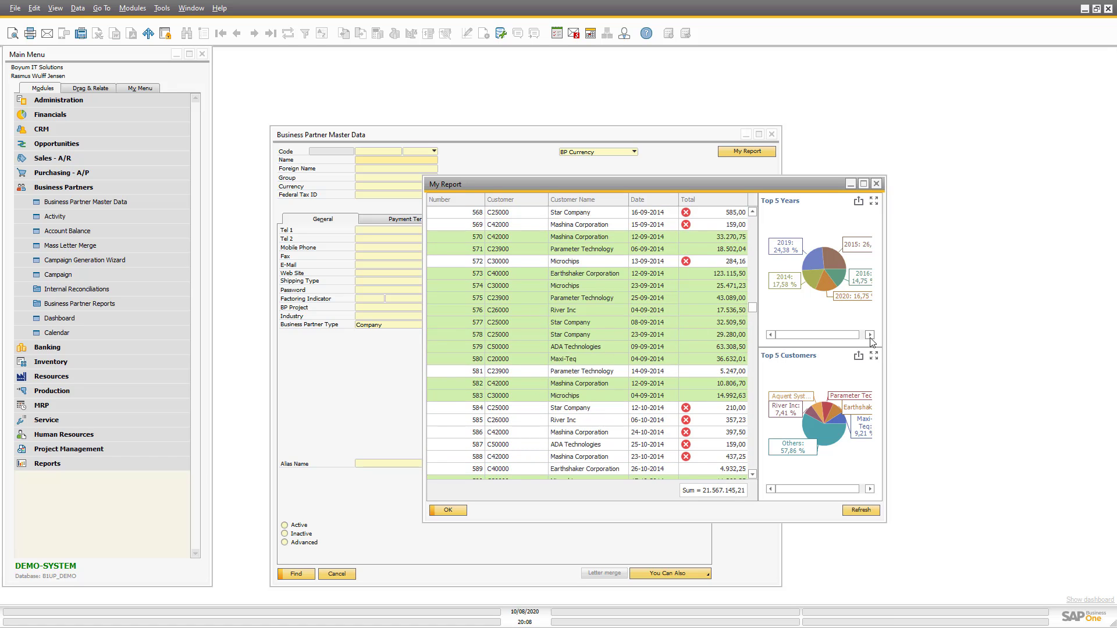
drag(885, 343, 926, 344)
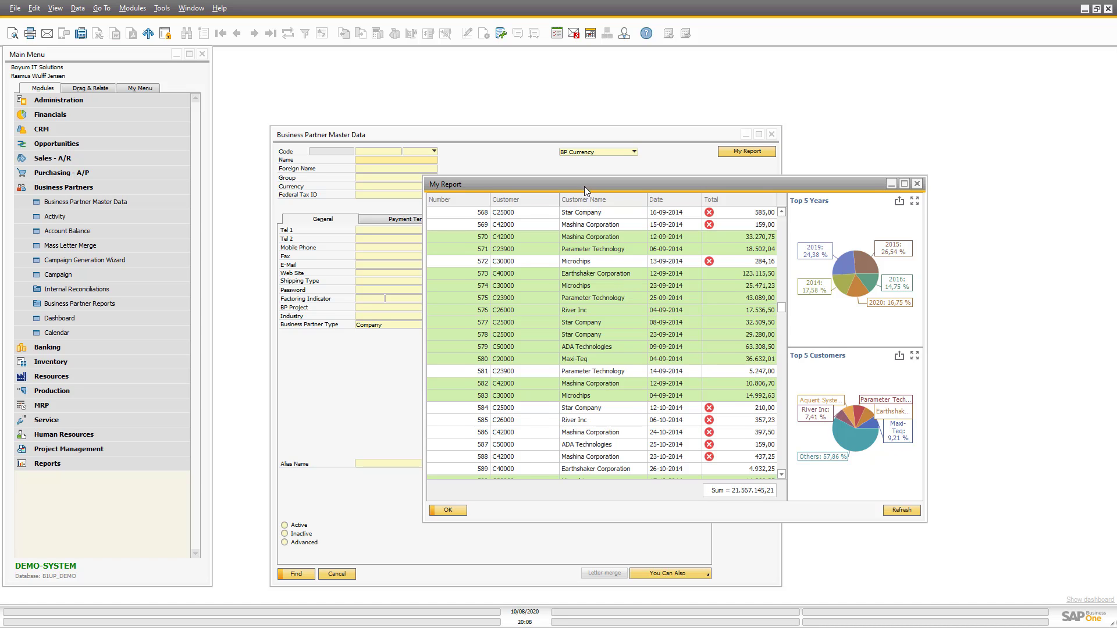
drag(584, 186, 554, 230)
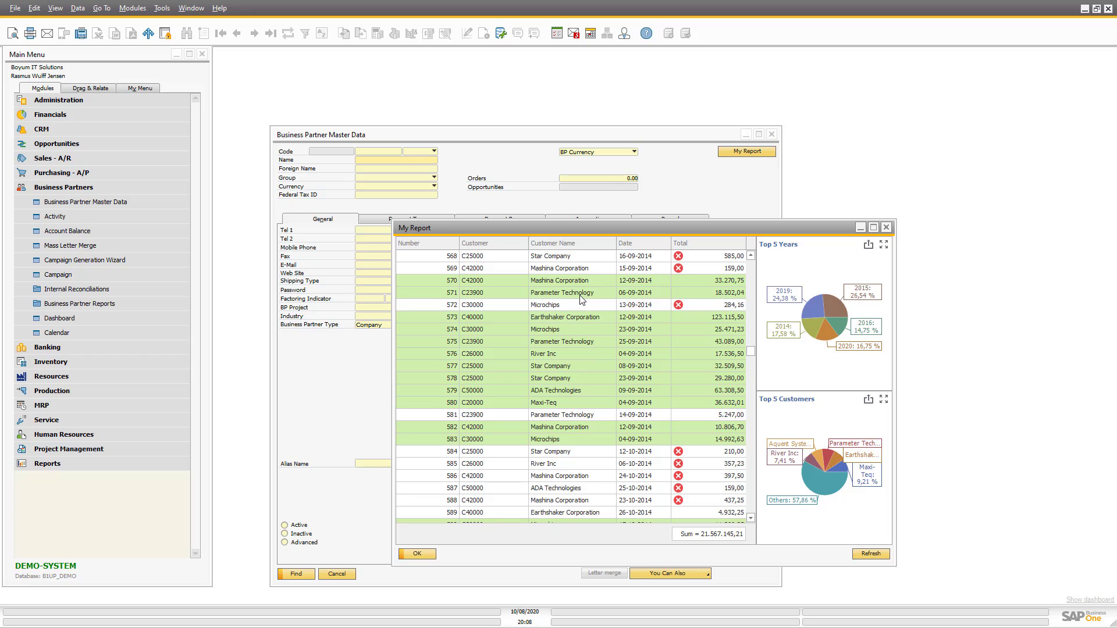
Open UF-013, the My Report button's Universal Function, and place it beside the dashboard
right_click(735, 155)
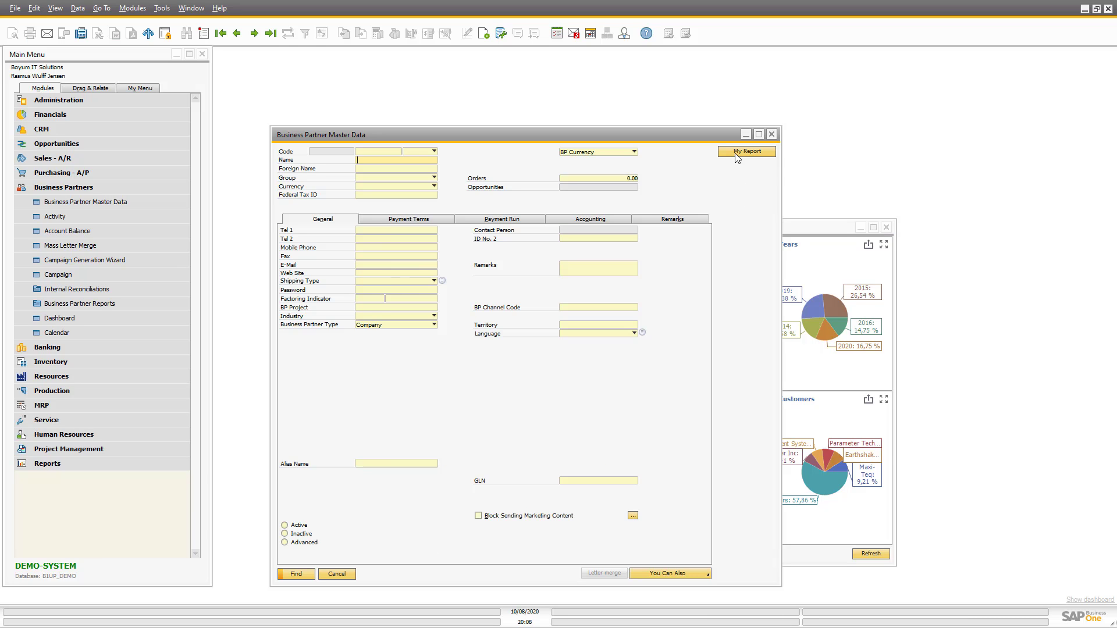
click(763, 236)
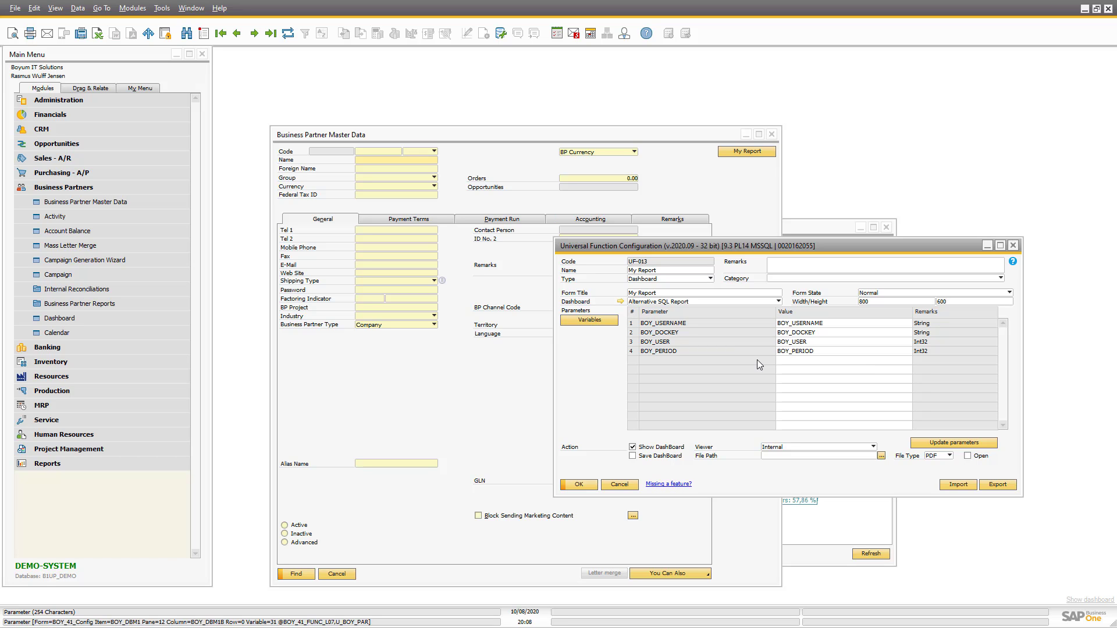
drag(750, 246, 826, 321)
click(815, 234)
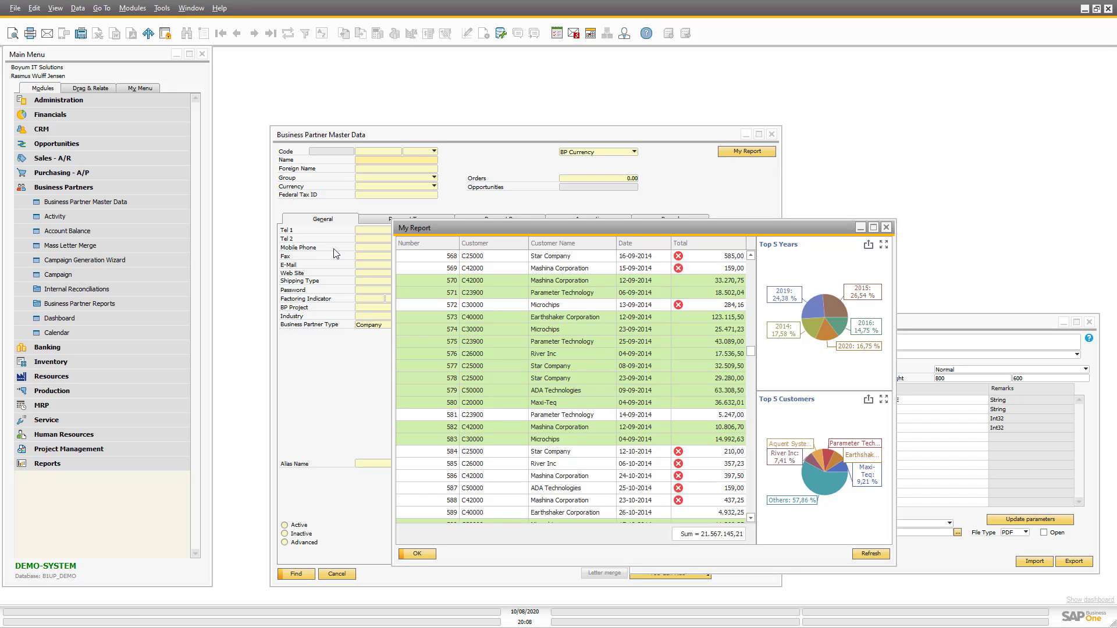
click(935, 333)
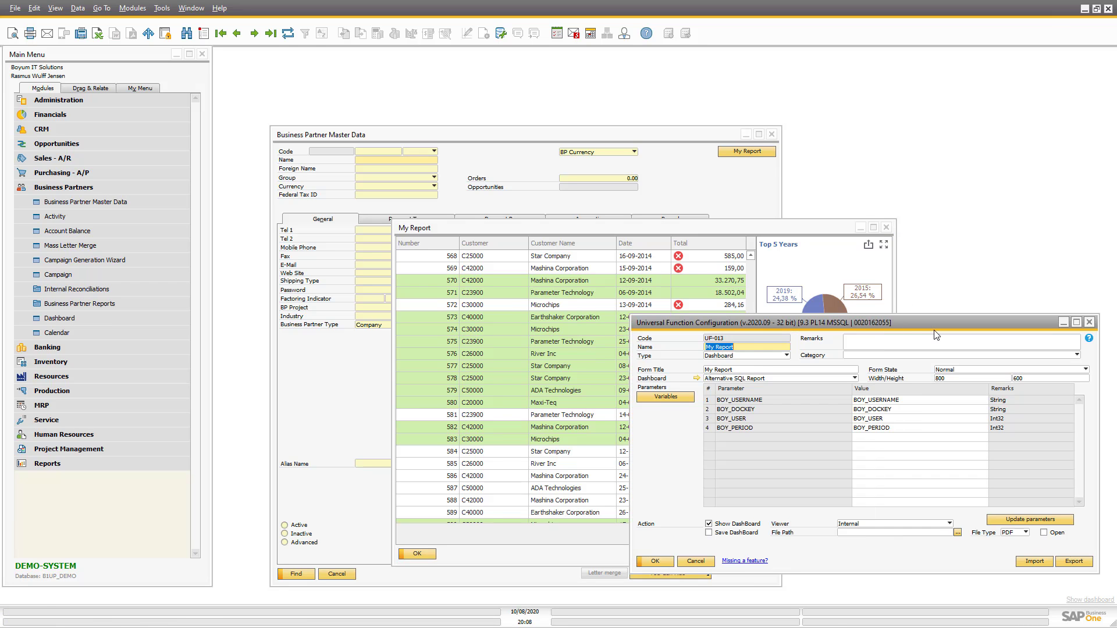
Try switching the function type to File Exporter (UFFE), then File Importer (UFFI)
click(751, 355)
click(733, 422)
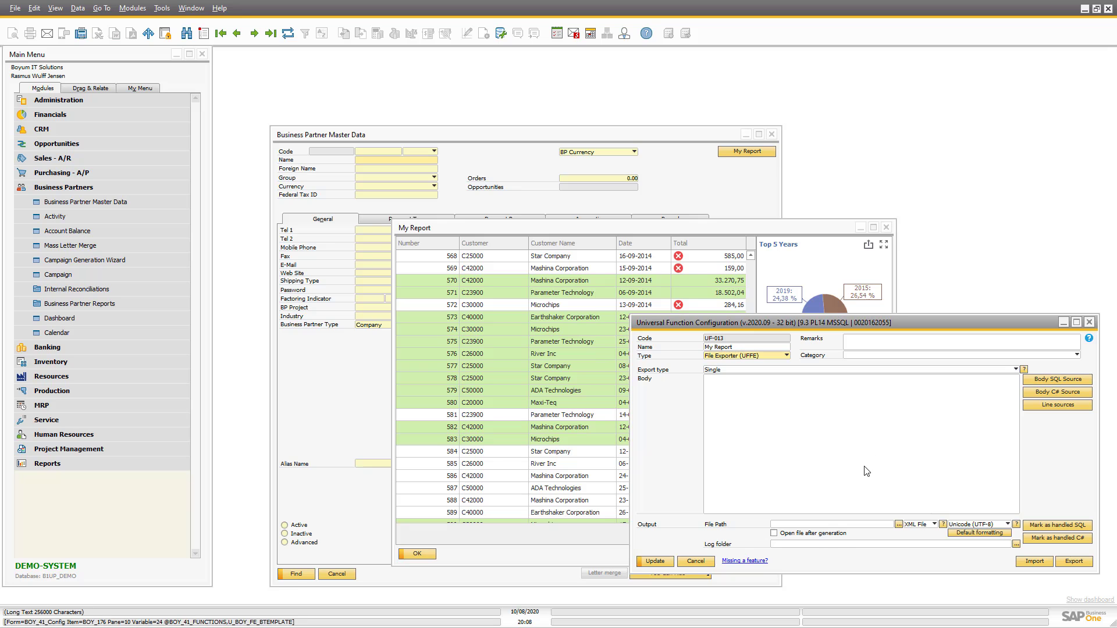
click(747, 355)
click(797, 430)
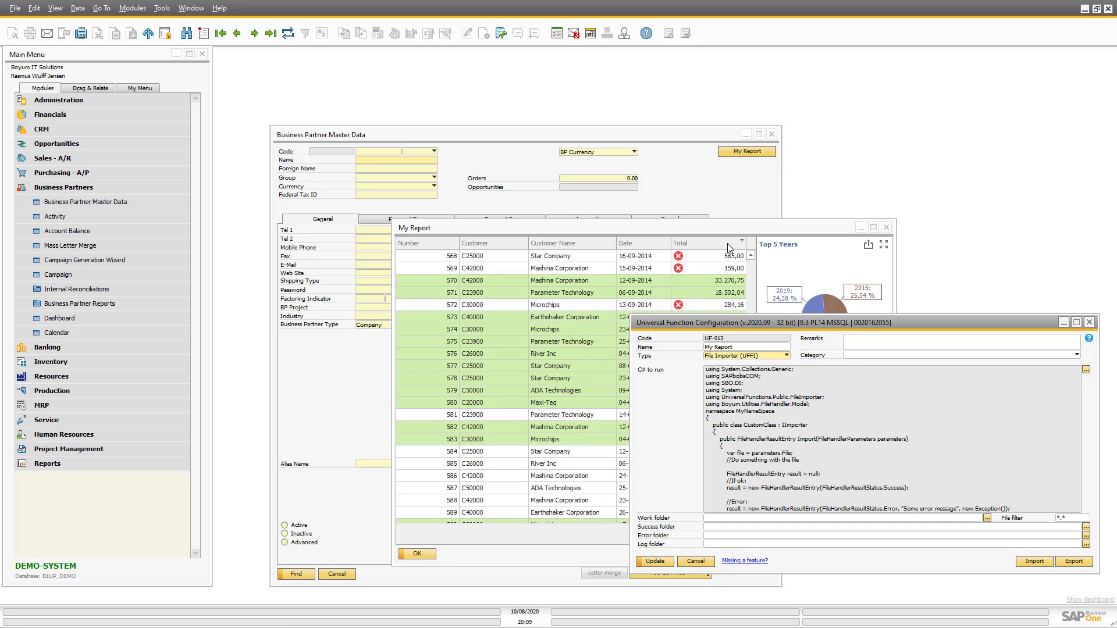
Close the function configuration without saving, then close the My Report window
click(1090, 323)
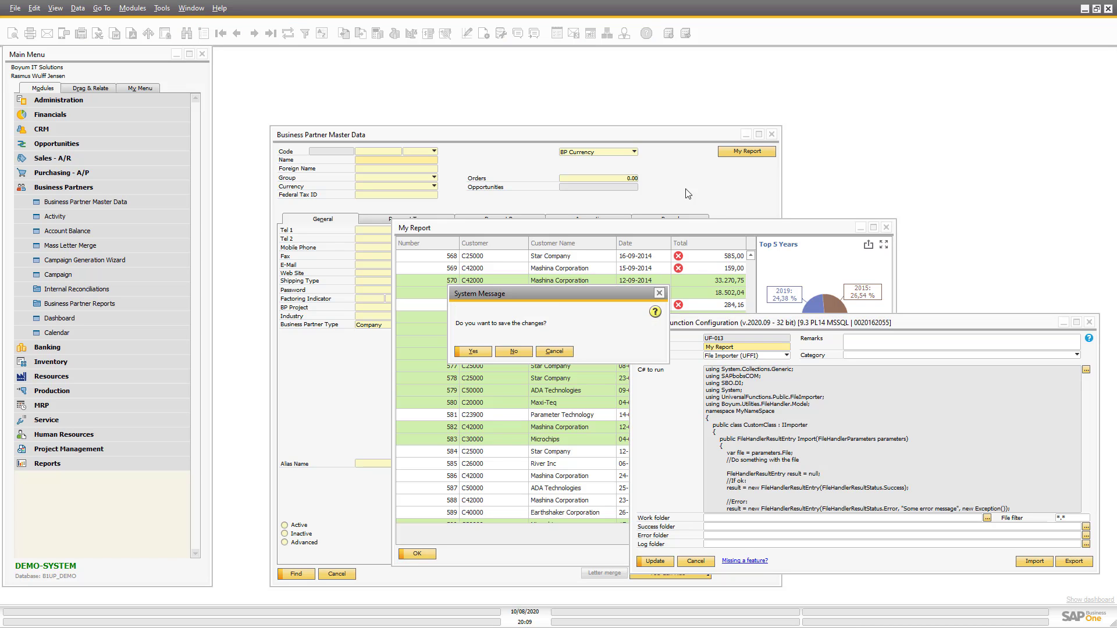
key(Return)
click(885, 228)
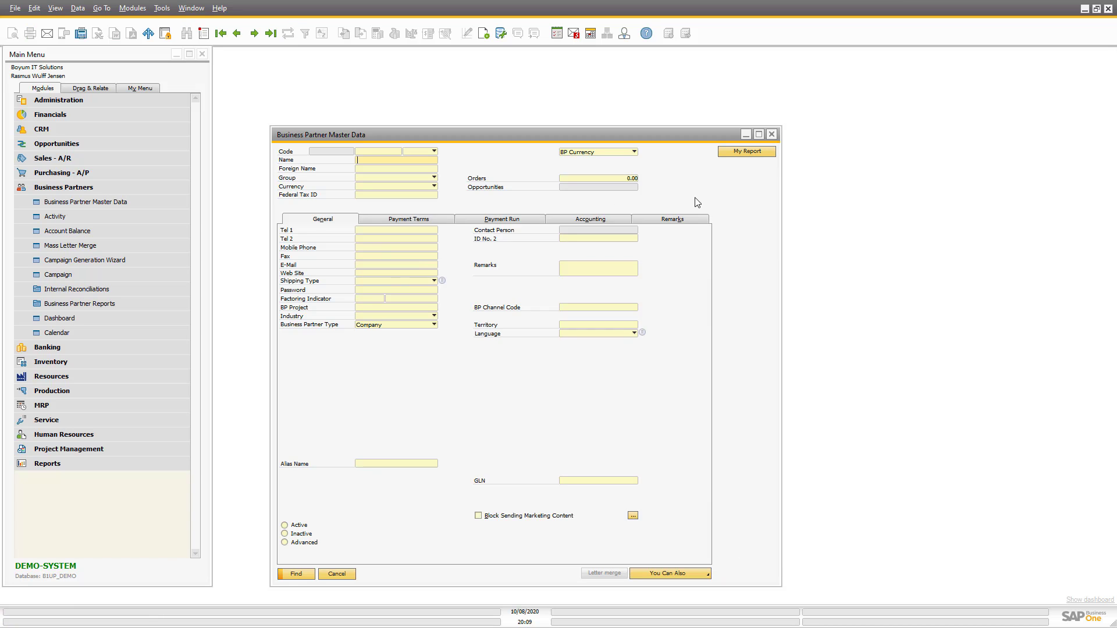
Rerun and close My Report, then open Edit Function Buttons for this form
click(733, 156)
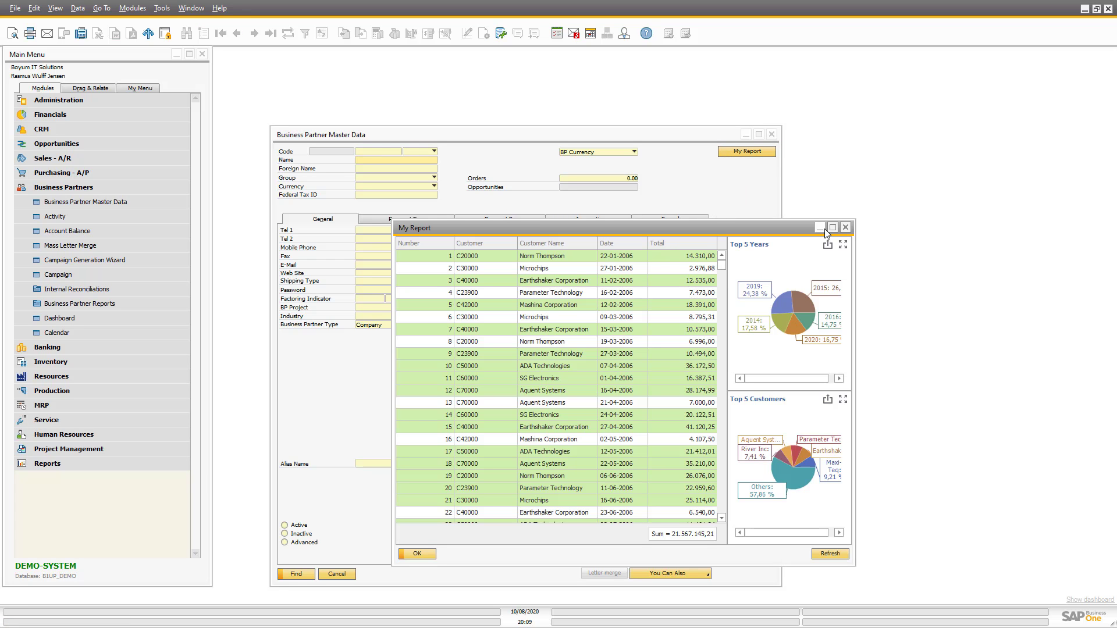
click(845, 226)
right_click(746, 152)
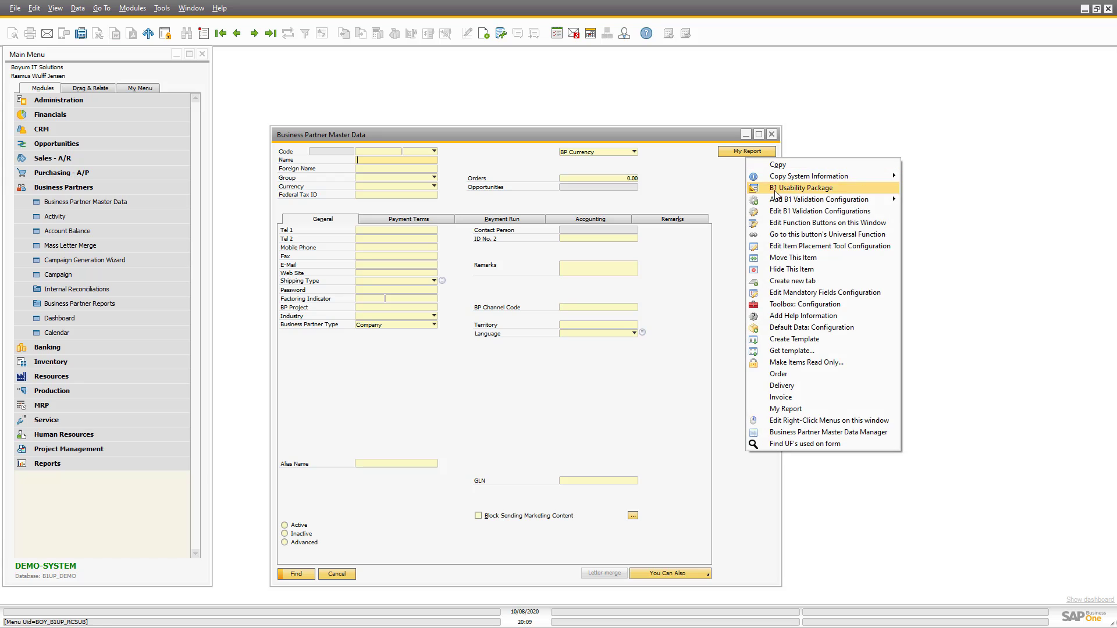
click(773, 223)
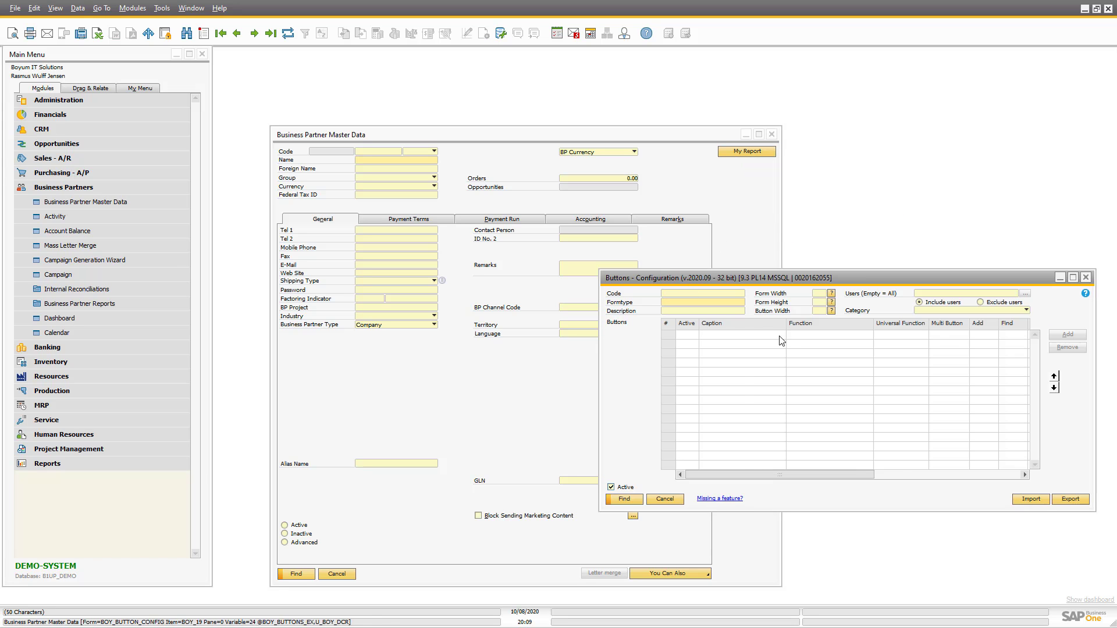
Clear UF-013 from the My Report button's Universal Function cell
click(820, 337)
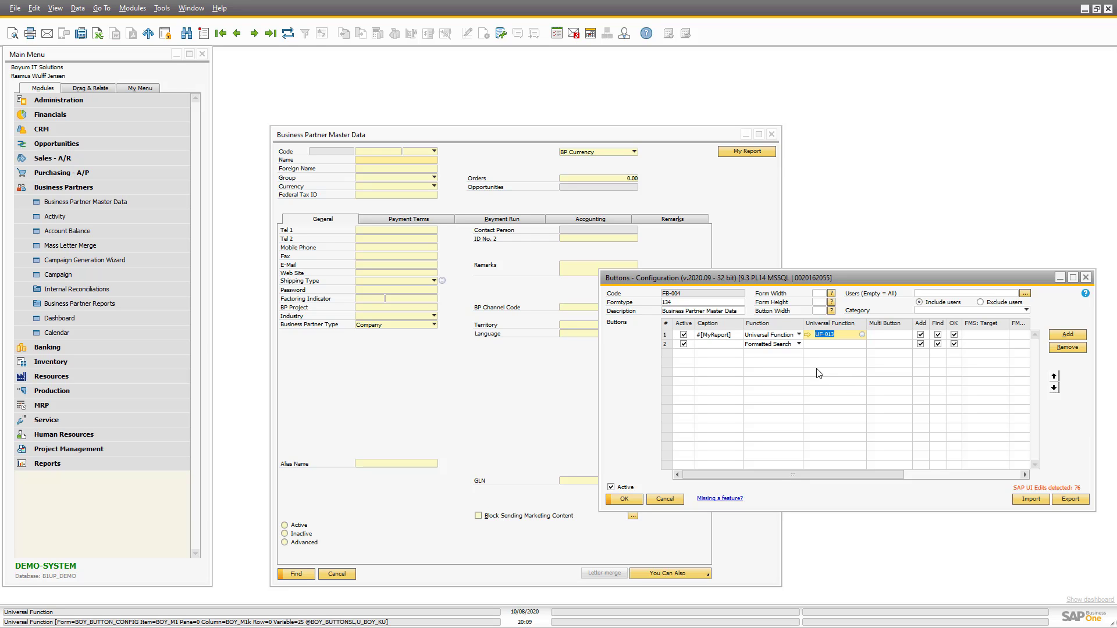
key(BackSpace)
key(Tab)
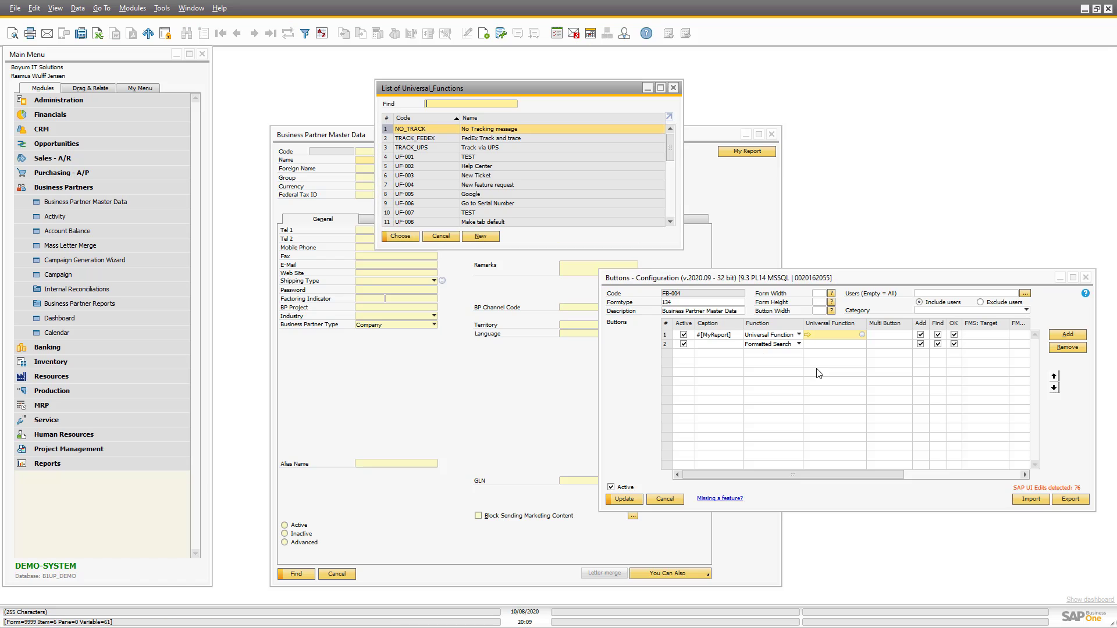
Start a new universal function named 'Shop popup and launch report'
click(480, 236)
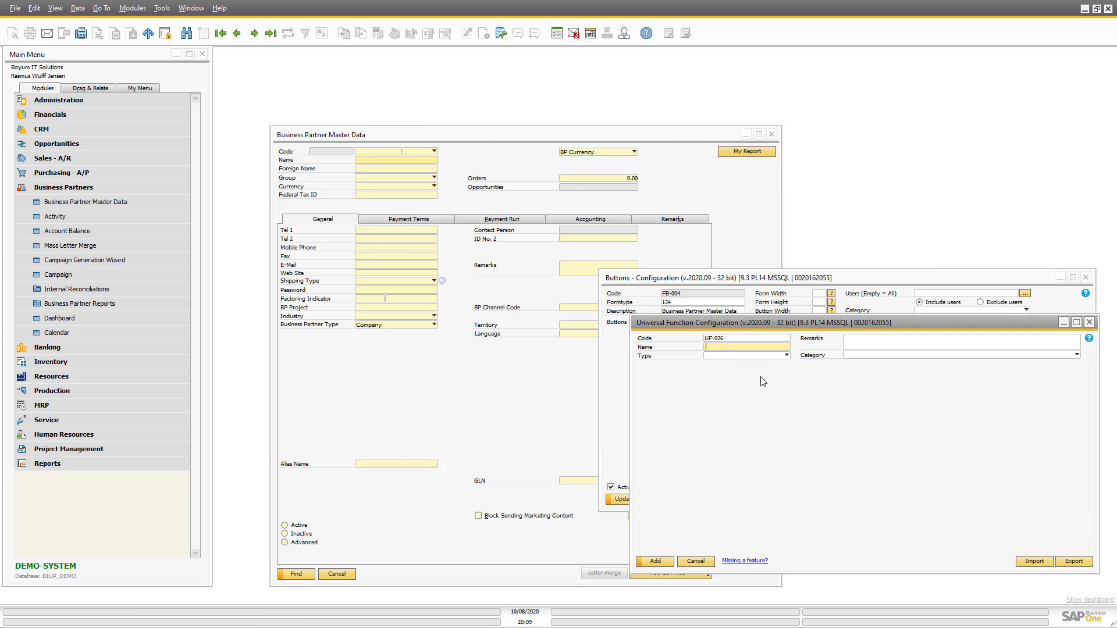
text(Chaining)
key(ctrl+a)
key(BackSpace)
text(Shop popup and launch repor)
Make it a Macro, add it as UF-026, and open its configuration from the button
click(734, 356)
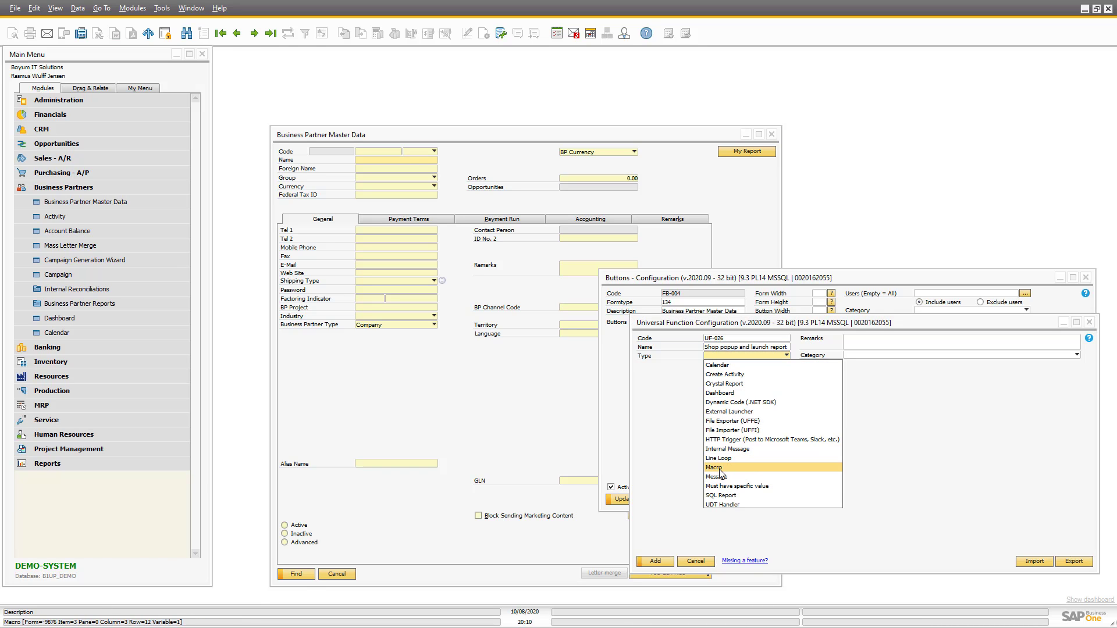
click(745, 468)
click(646, 561)
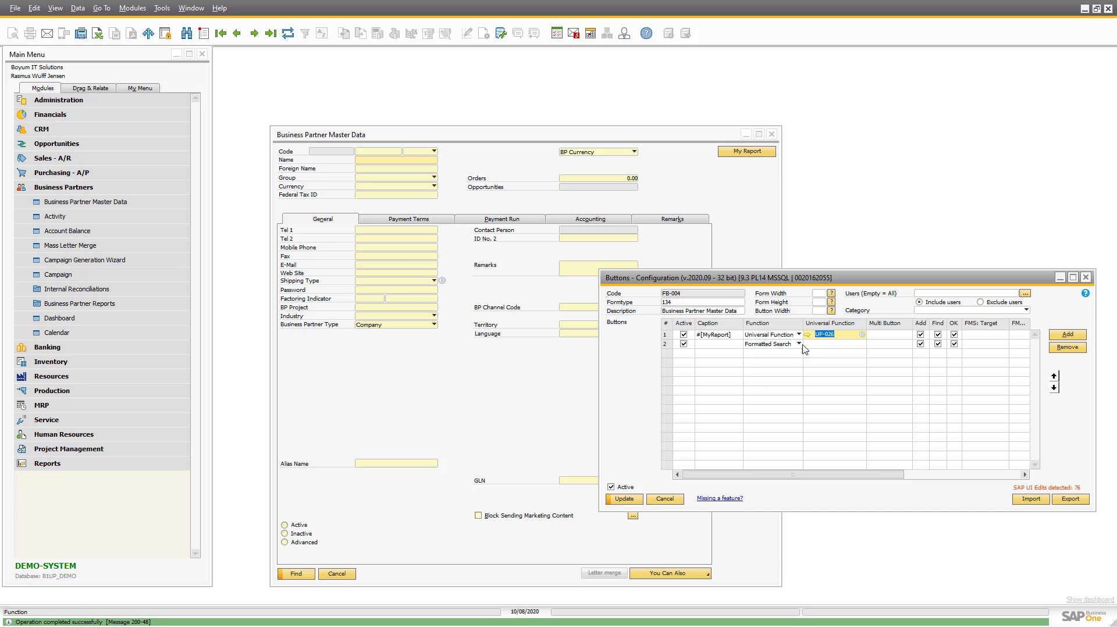
click(810, 336)
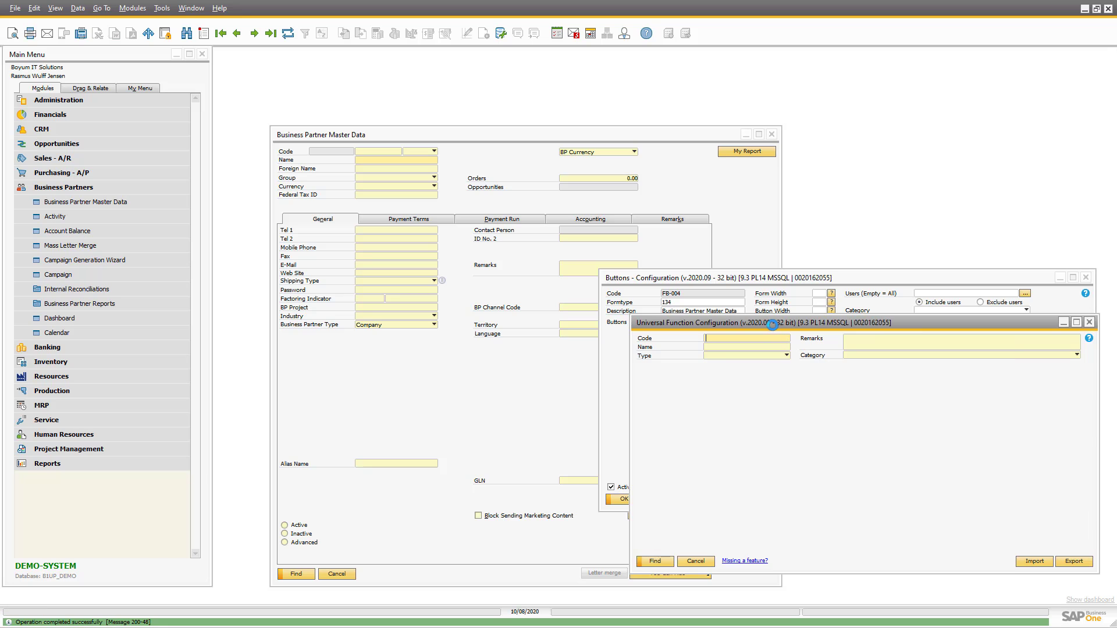
drag(766, 323, 822, 305)
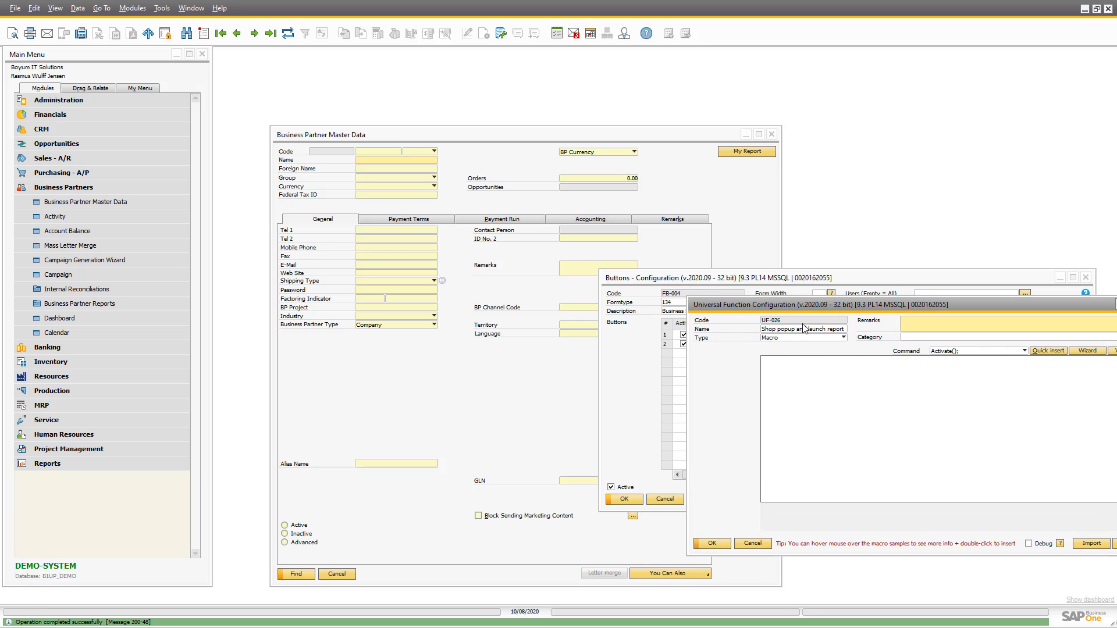
Write the first macro line MessageBox(Introduction. bla bla bla...)
click(791, 389)
text(Me)
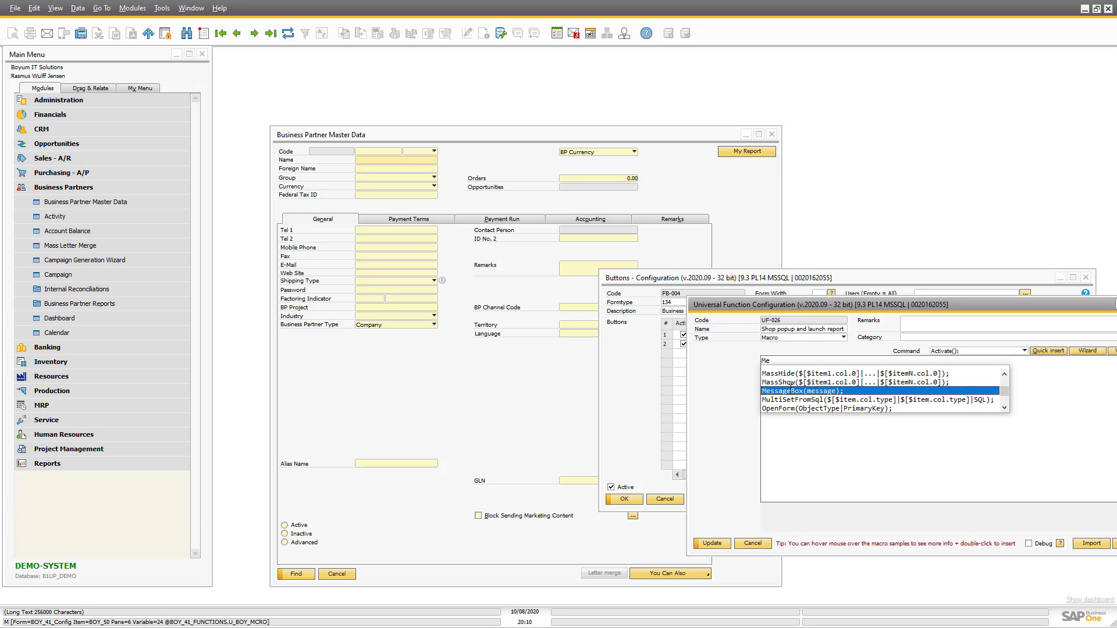
key(Return)
key(BackSpace)
key(BackSpace)
key(BackSpace)
key(BackSpace)
key(BackSpace)
key(BackSpace)
key(BackSpace)
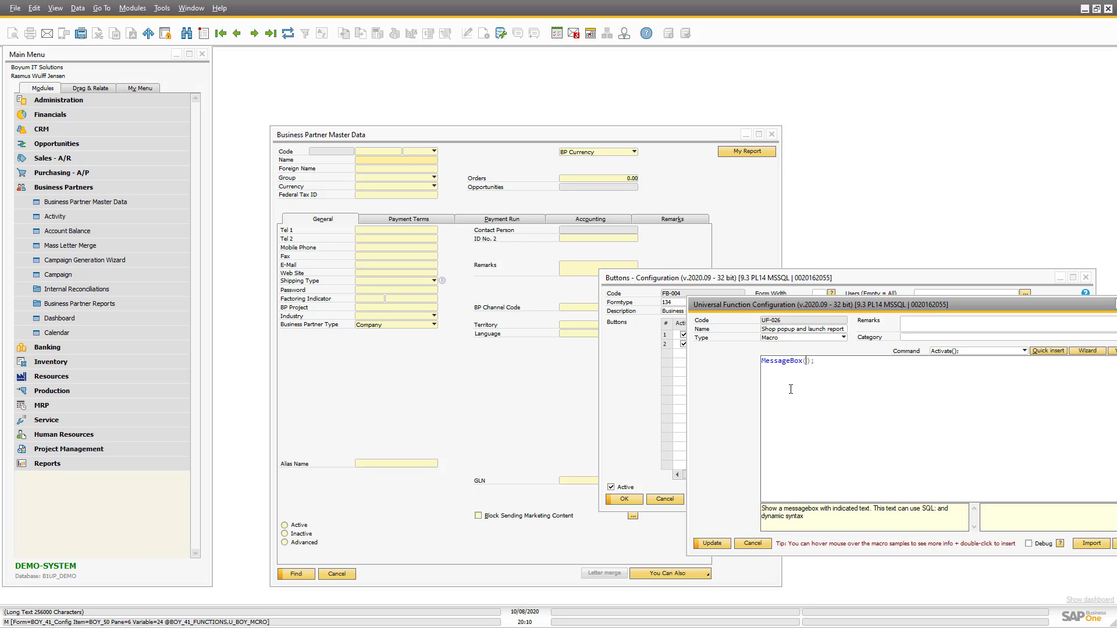
text(Introduction. bla vl)
key(BackSpace)
key(BackSpace)
text(bla bla...)
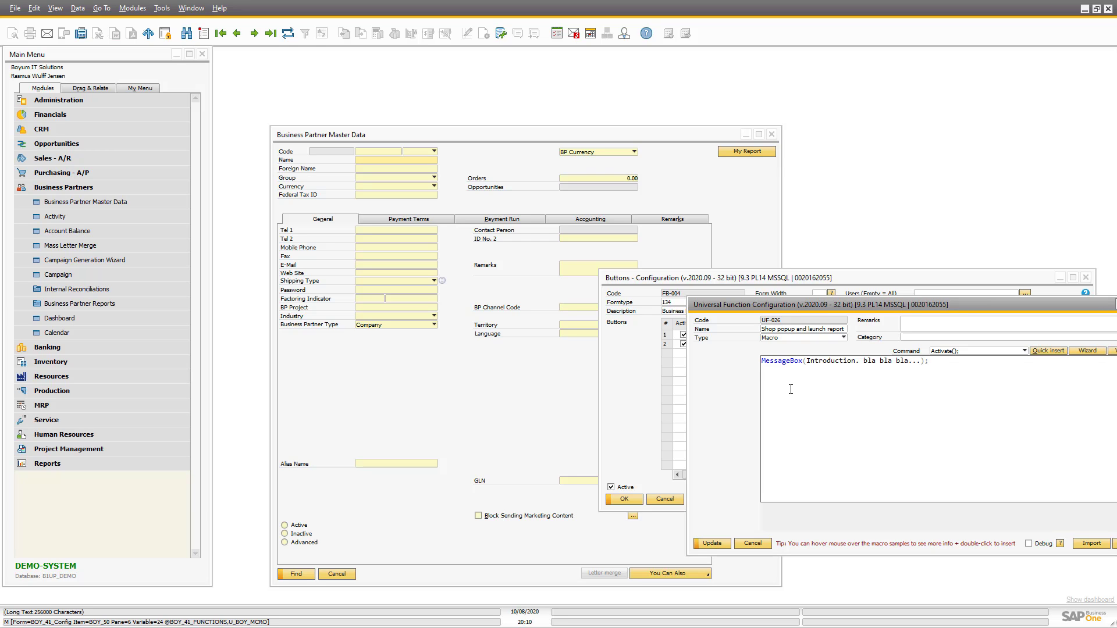
Start a second line from the UF(UF-UID) suggestion and begin typing the function ID
text(UF)
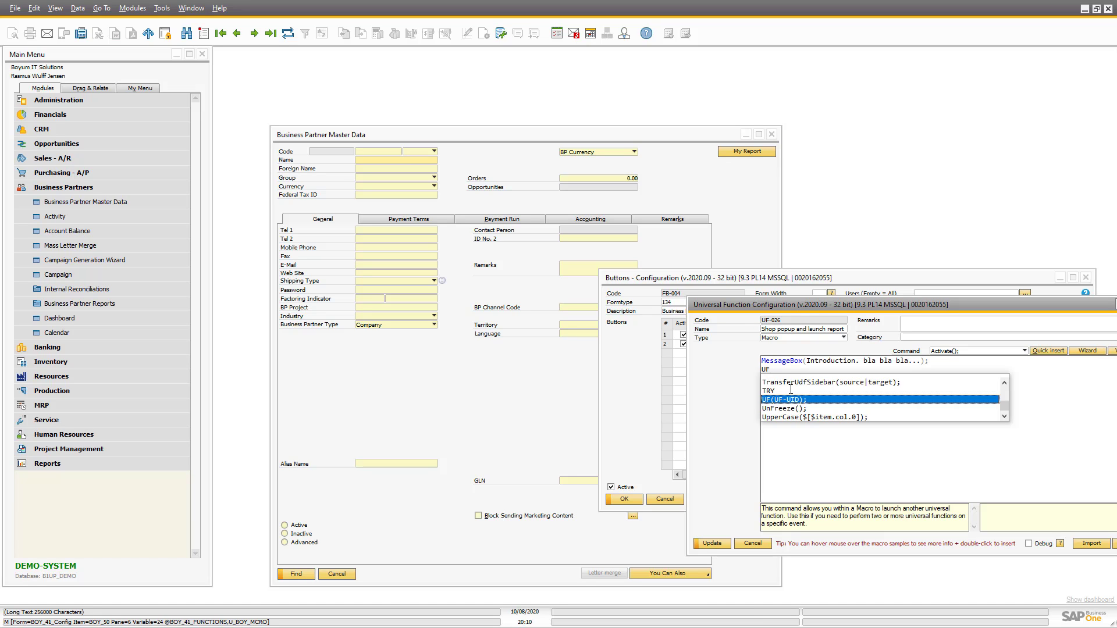
key(Return)
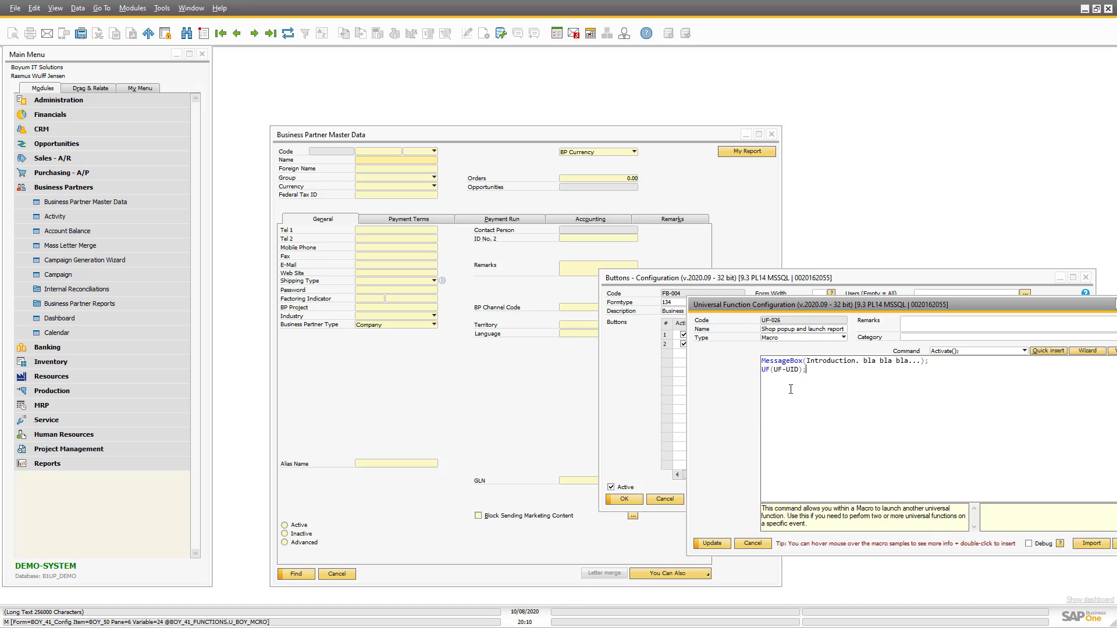
key(BackSpace)
key(BackSpace)
key(BackSpace)
key(BackSpace)
key(BackSpace)
text(f-)
key(BackSpace)
key(BackSpace)
text(F0)
key(BackSpace)
Finish the line as UF(UF-013); //Dashboard, save, and test My Report
text(-)
text(3); //Dashboard)
click(712, 543)
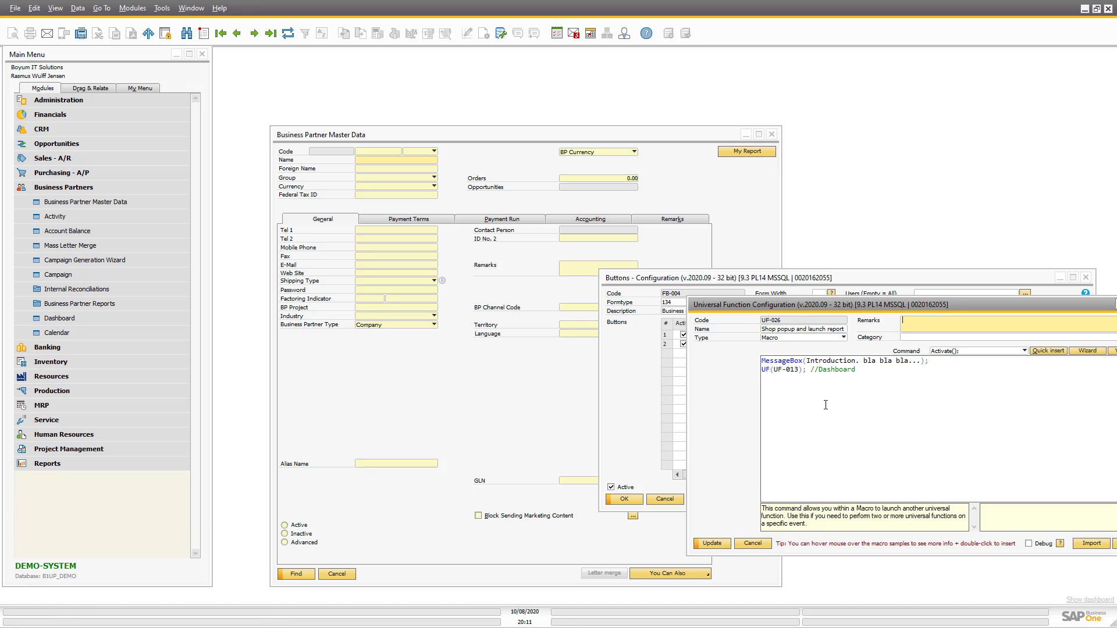
click(730, 169)
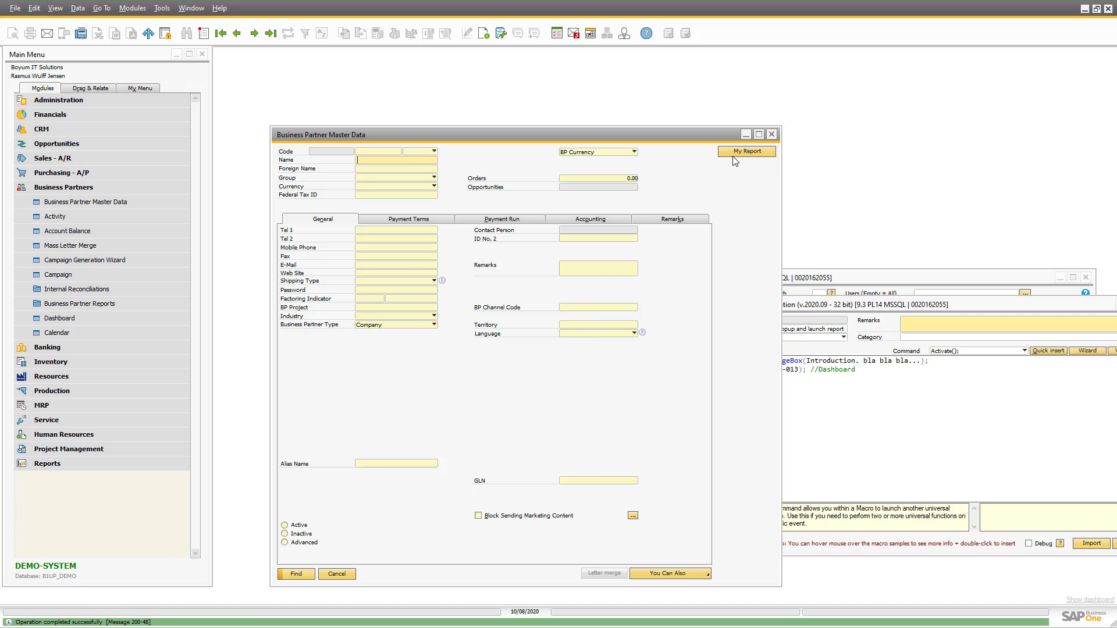
click(734, 157)
click(433, 334)
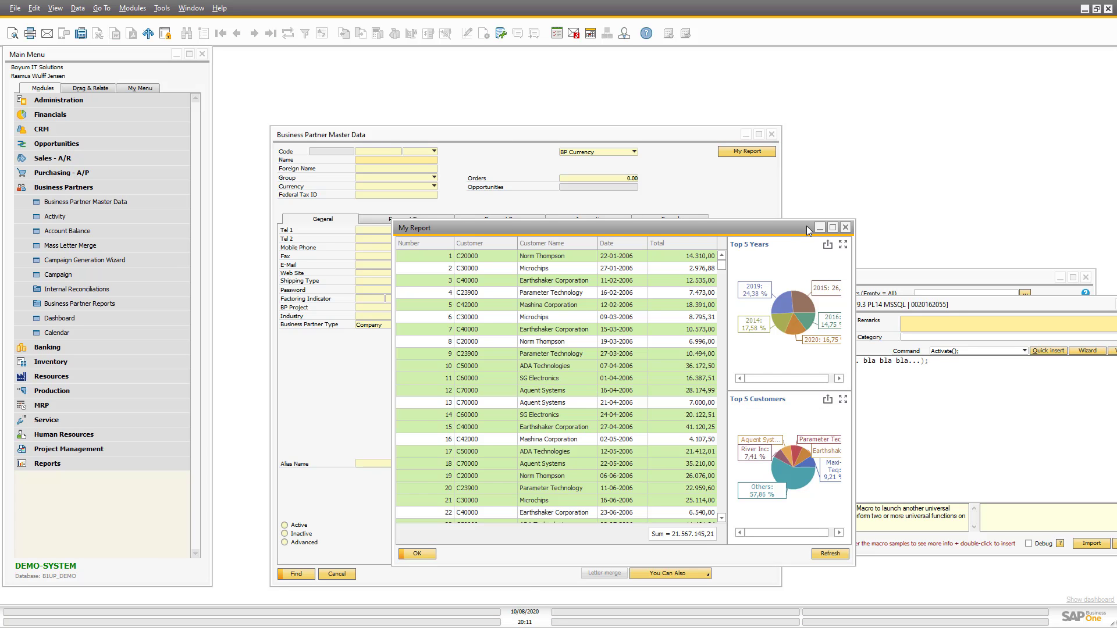
click(845, 227)
Move the UF(UF-013) dashboard line above the MessageBox line and update the macro
click(817, 401)
triple_click(817, 401)
key(ctrl+c)
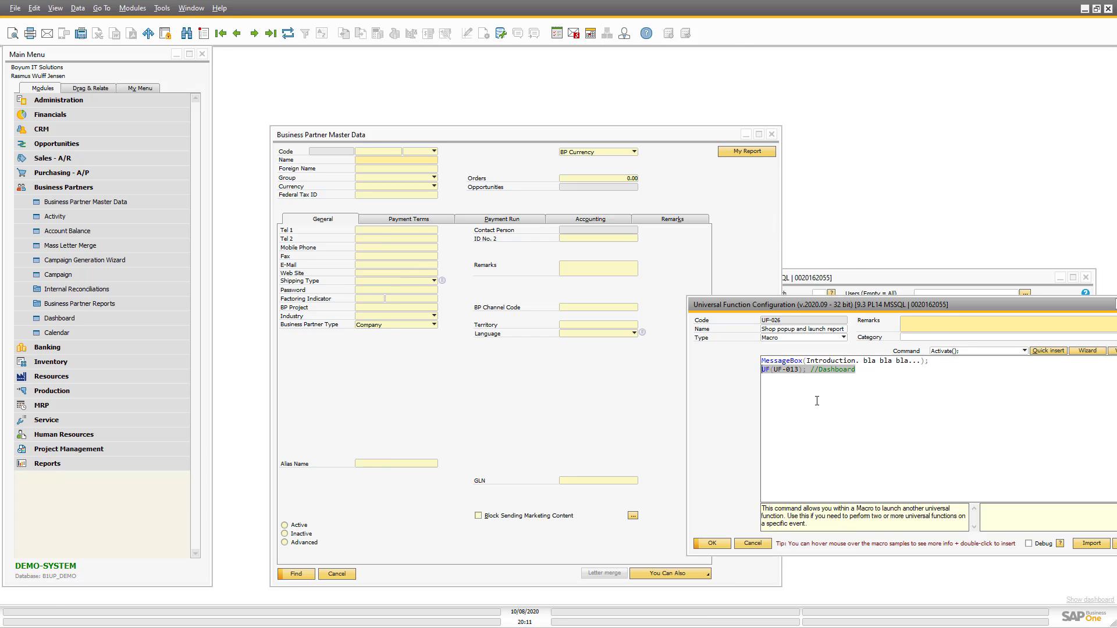
key(Delete)
key(ctrl+Home)
key(ctrl+v)
key(Return)
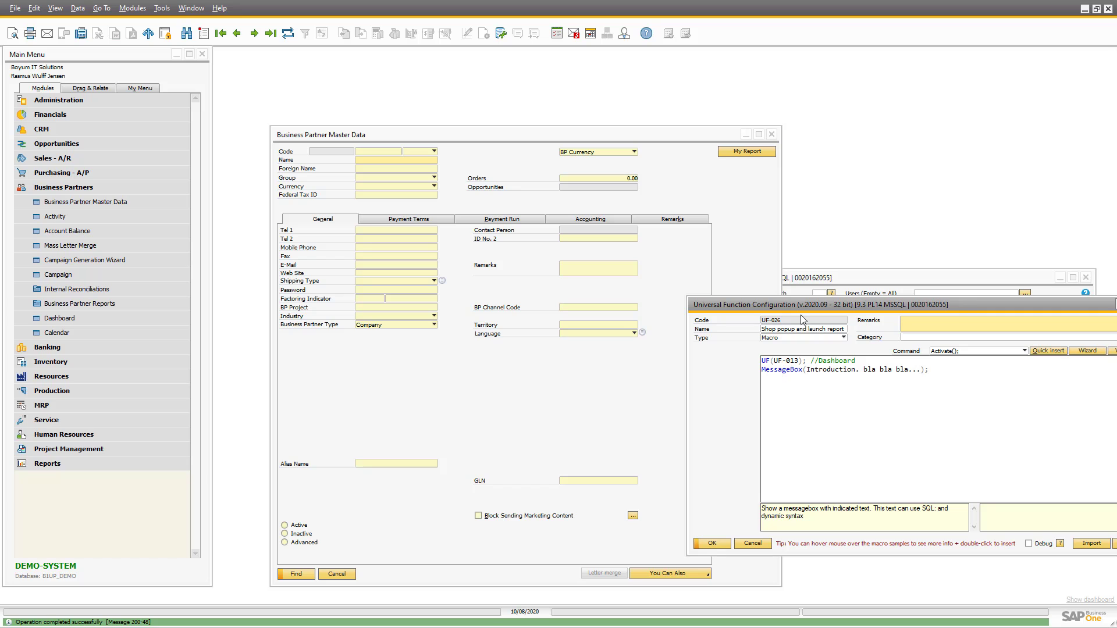
Test the reordered macro, then switch the function form to Add mode
click(725, 156)
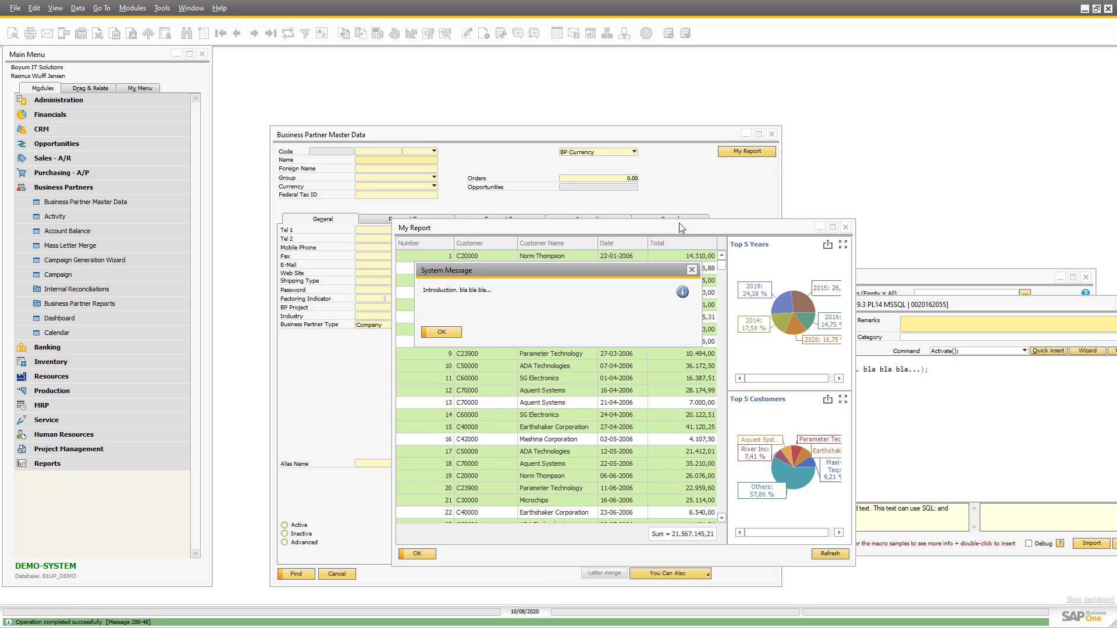
click(907, 399)
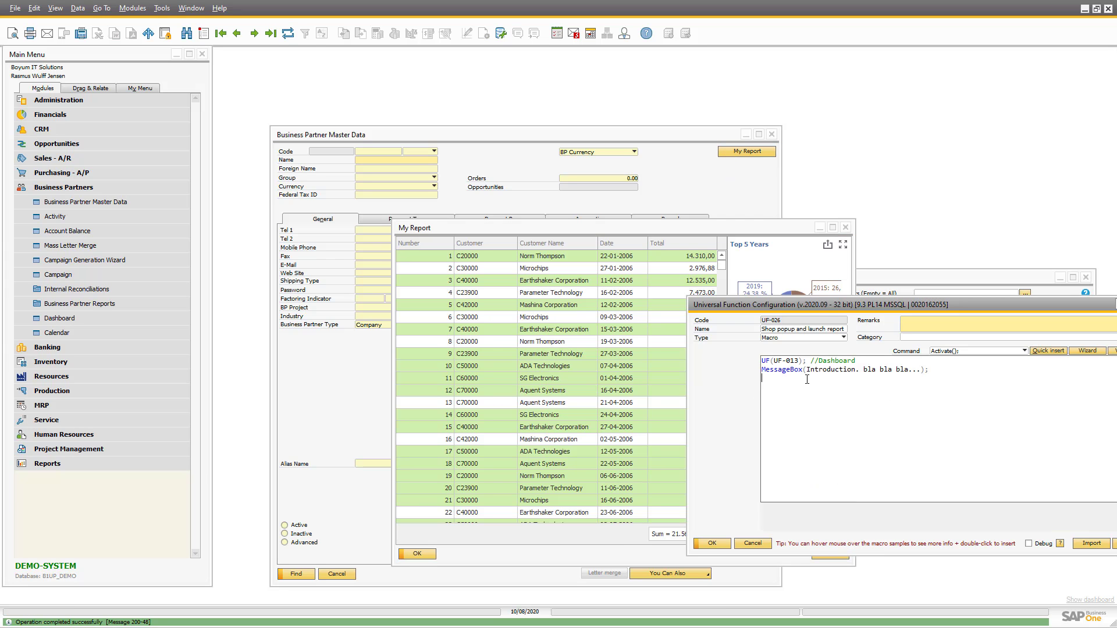
click(772, 370)
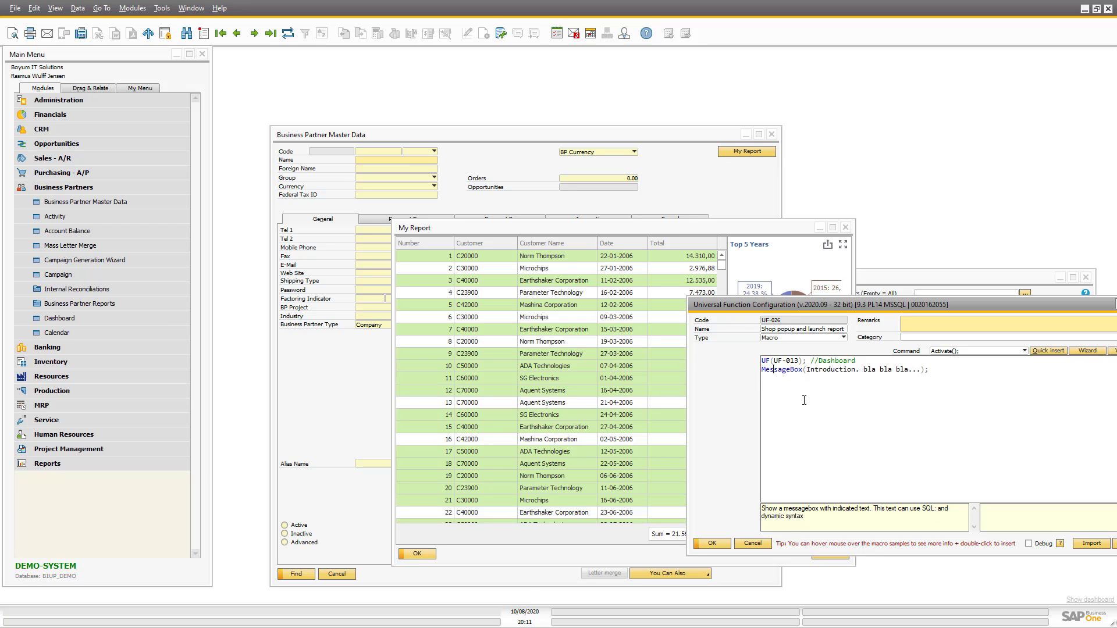
triple_click(777, 373)
key(ctrl+Home)
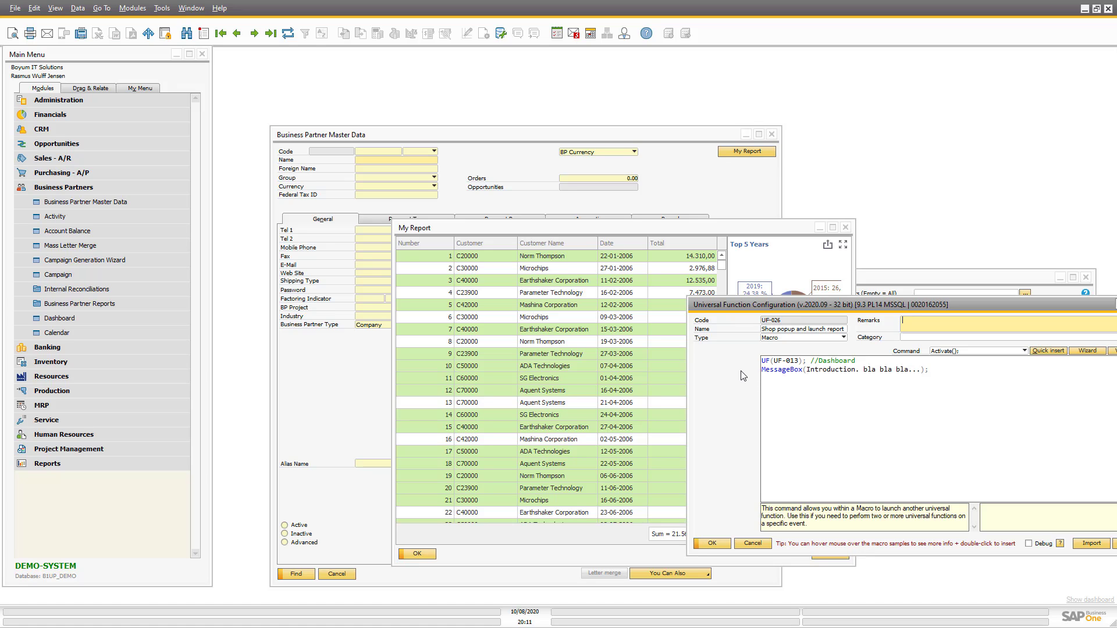
key(ctrl+a)
click(779, 329)
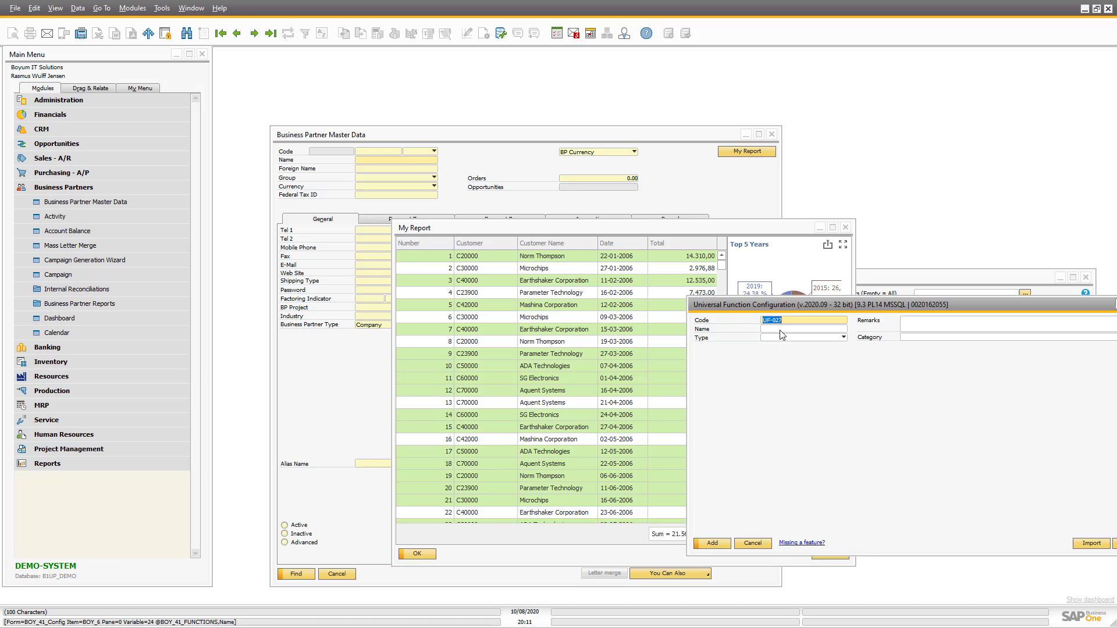
Add TEST as a Message-type function UF-027 showing 'Hello world'
text(TEST)
click(793, 336)
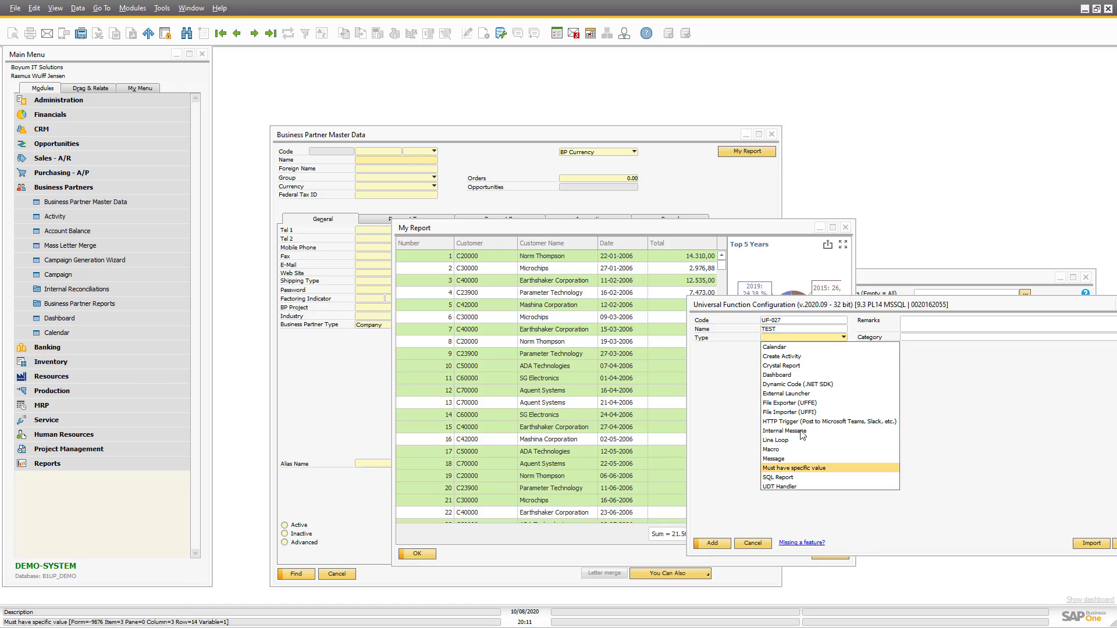
click(786, 459)
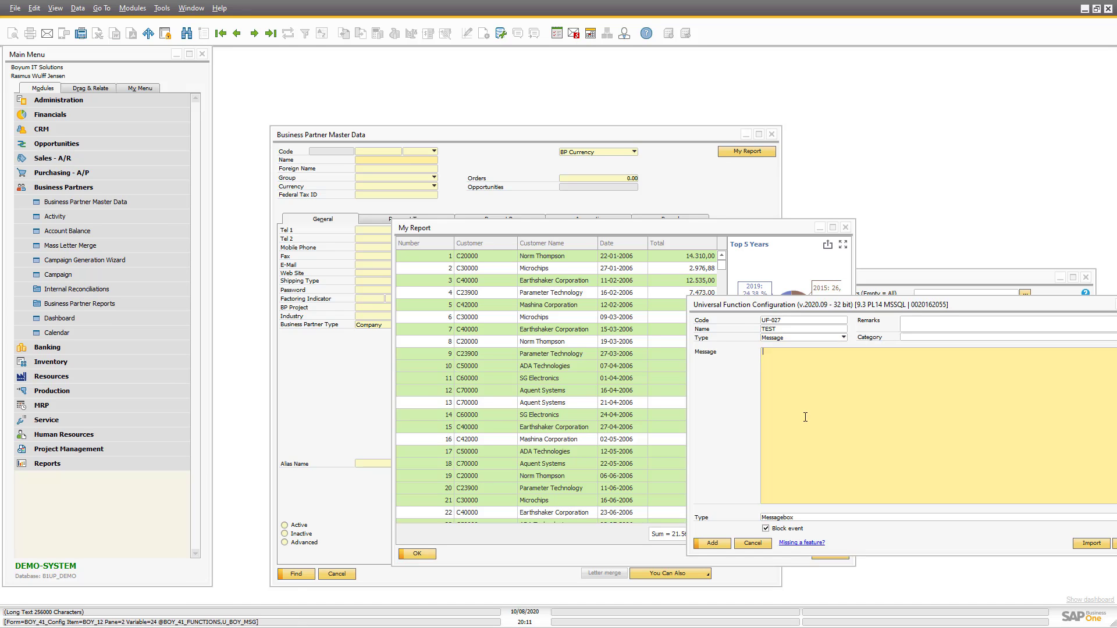
text(Hello )
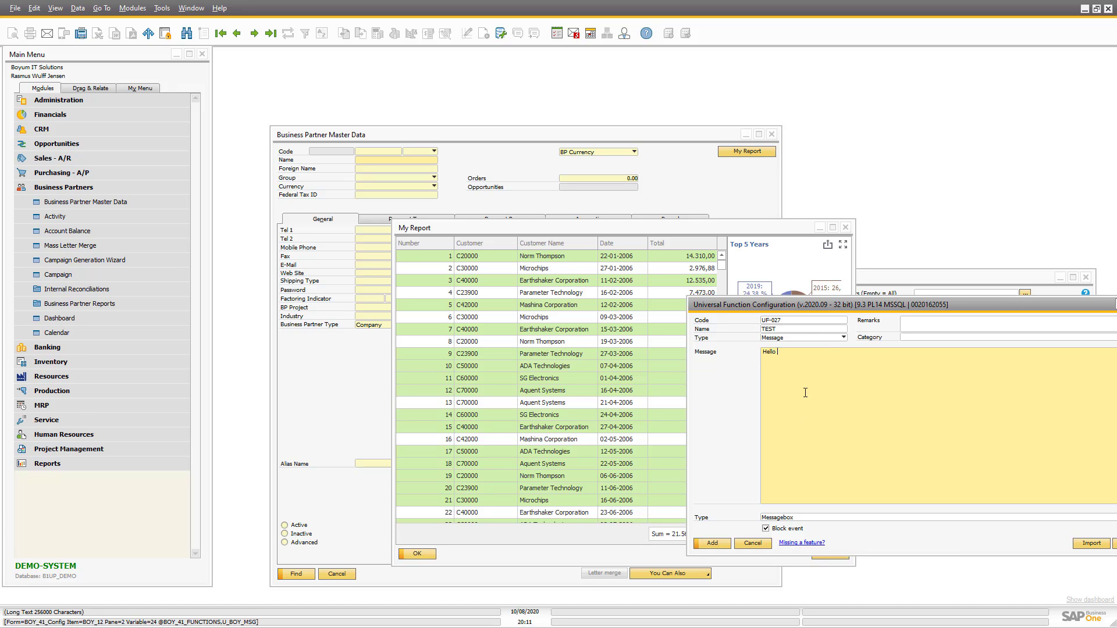
text(wor)
click(805, 384)
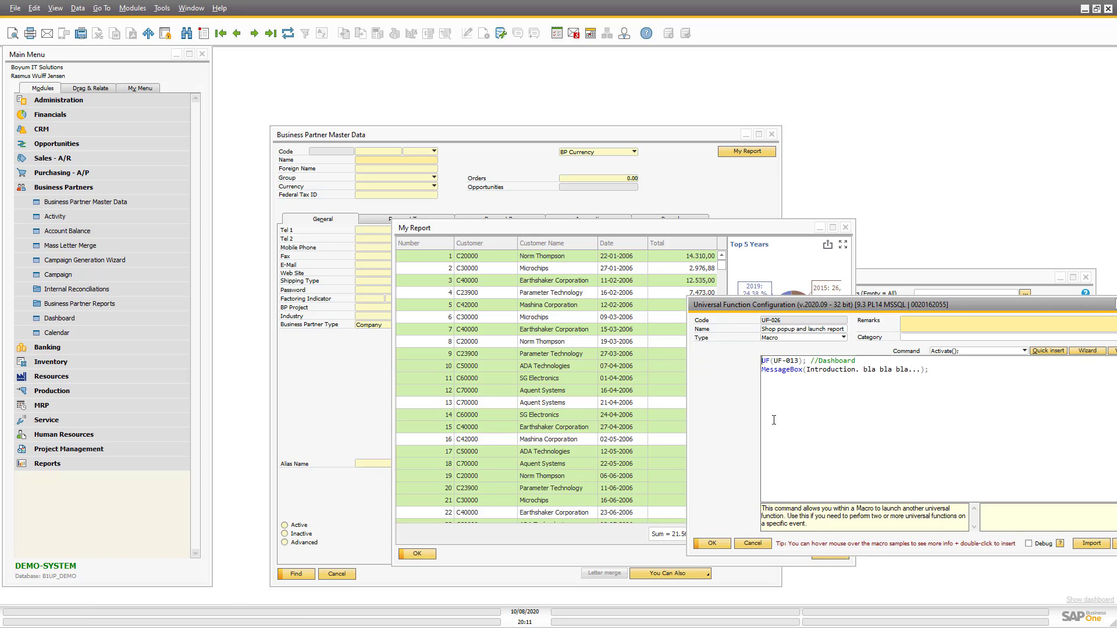
Insert a top line UF(UF-027); //Hello World and update the macro
key(ctrl+v)
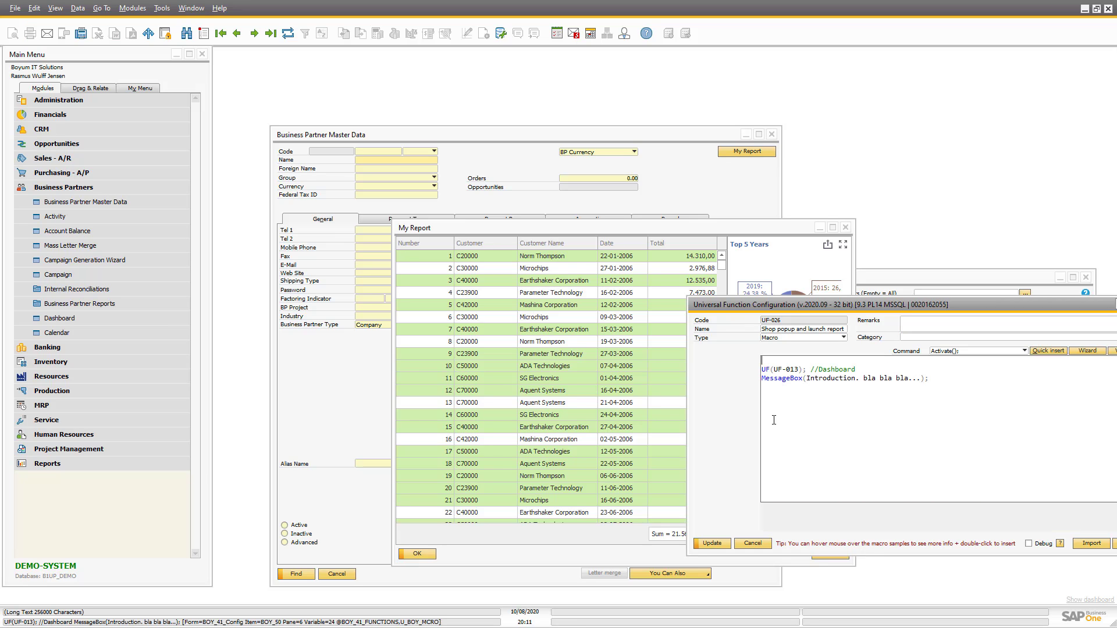
click(785, 358)
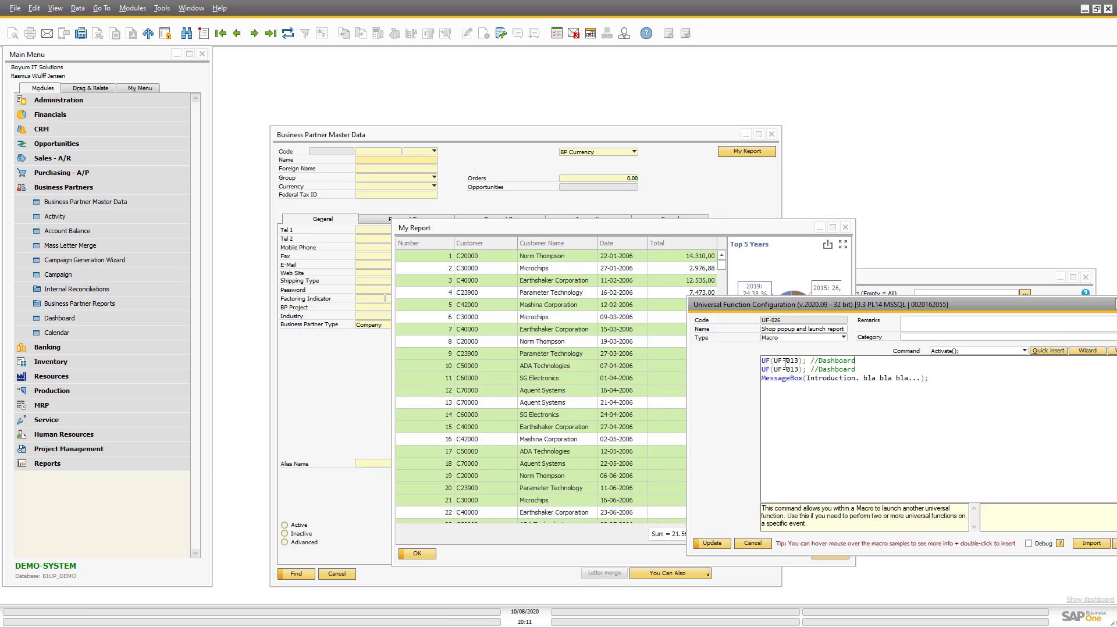
key(Delete)
key(Delete)
key(Delete)
text(027)
key(End)
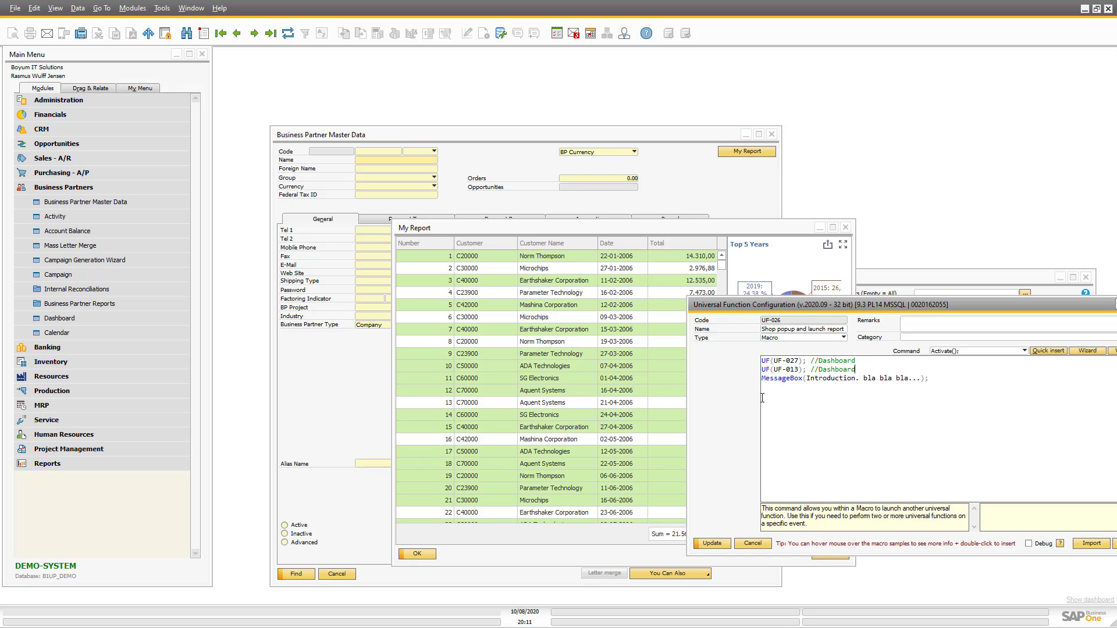
key(Left)
key(Left)
key(Left)
key(Left)
key(shift+End)
text(Hello )
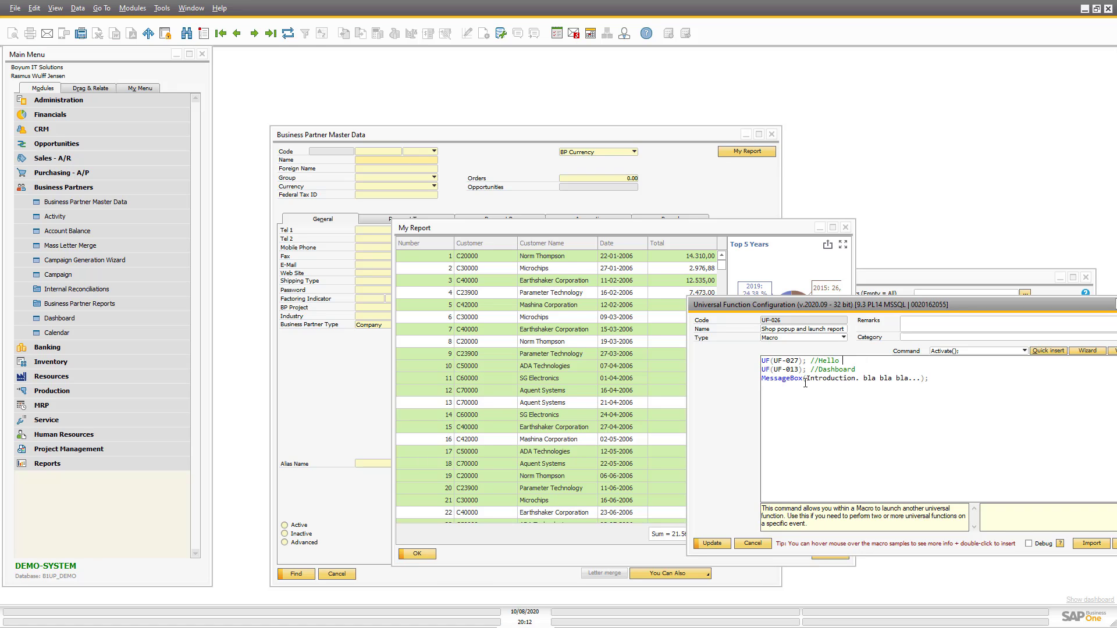
text(World)
click(711, 542)
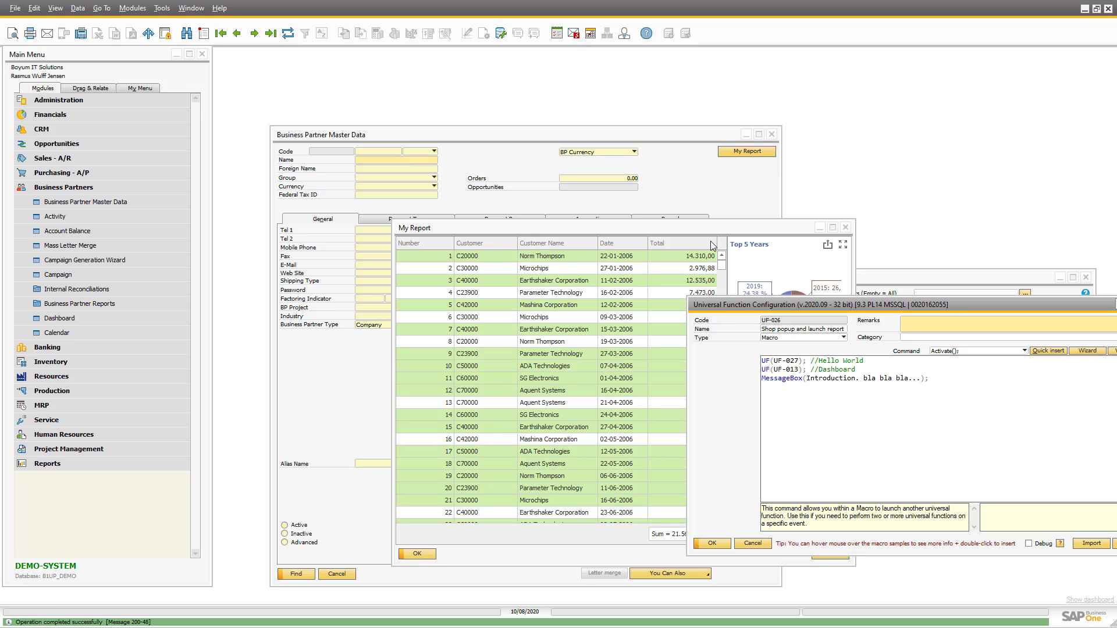
Run My Report, dismiss the Hello world and introduction messages, and close the report
click(752, 156)
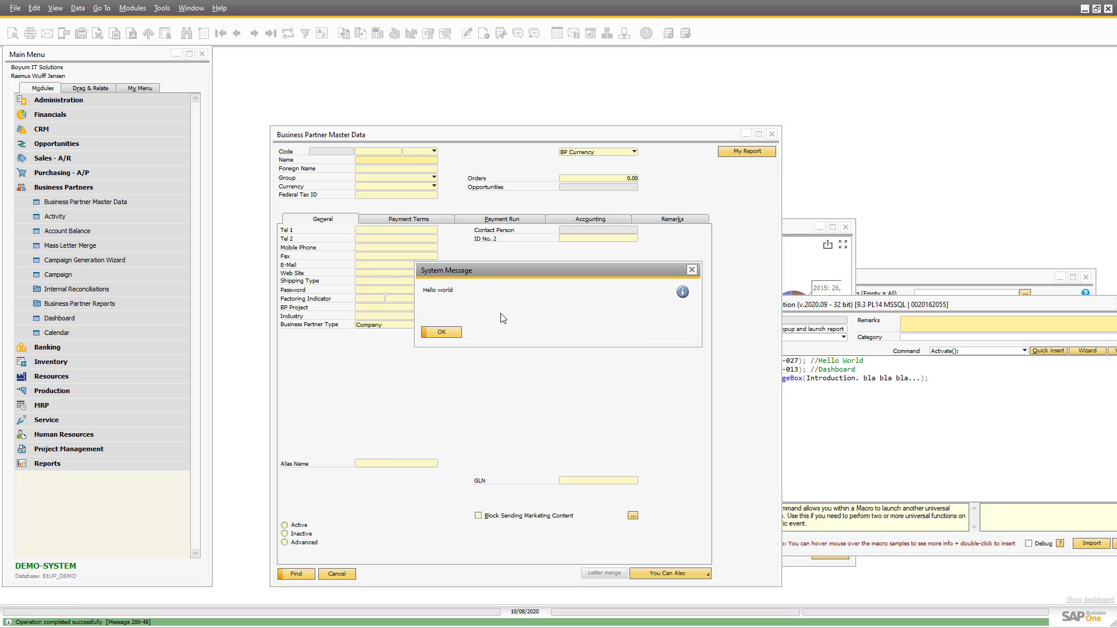
click(459, 333)
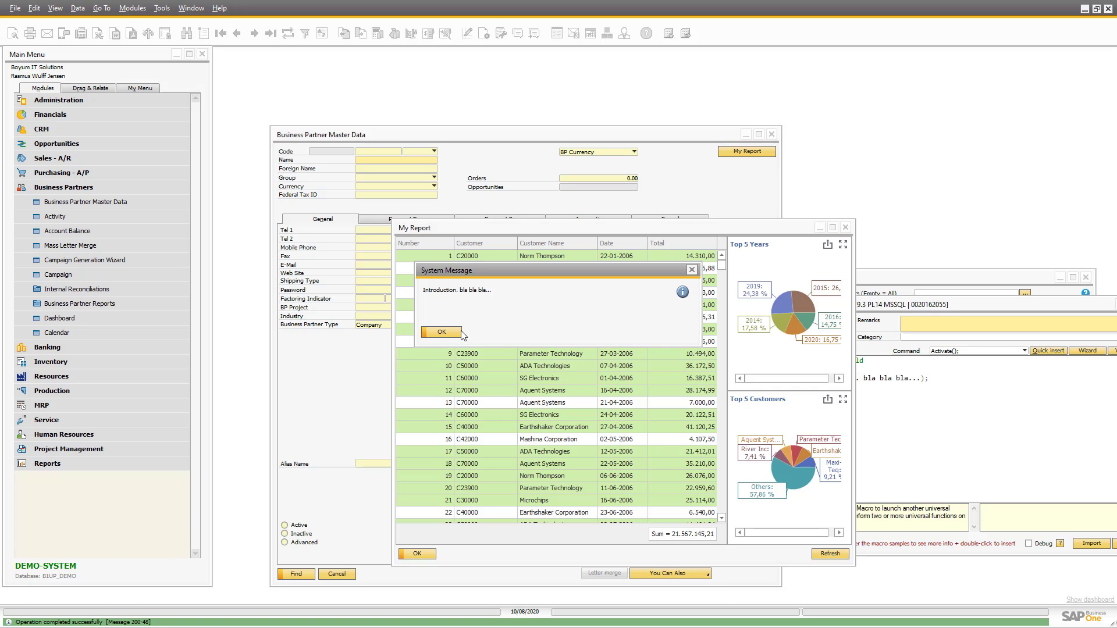
click(459, 333)
click(845, 227)
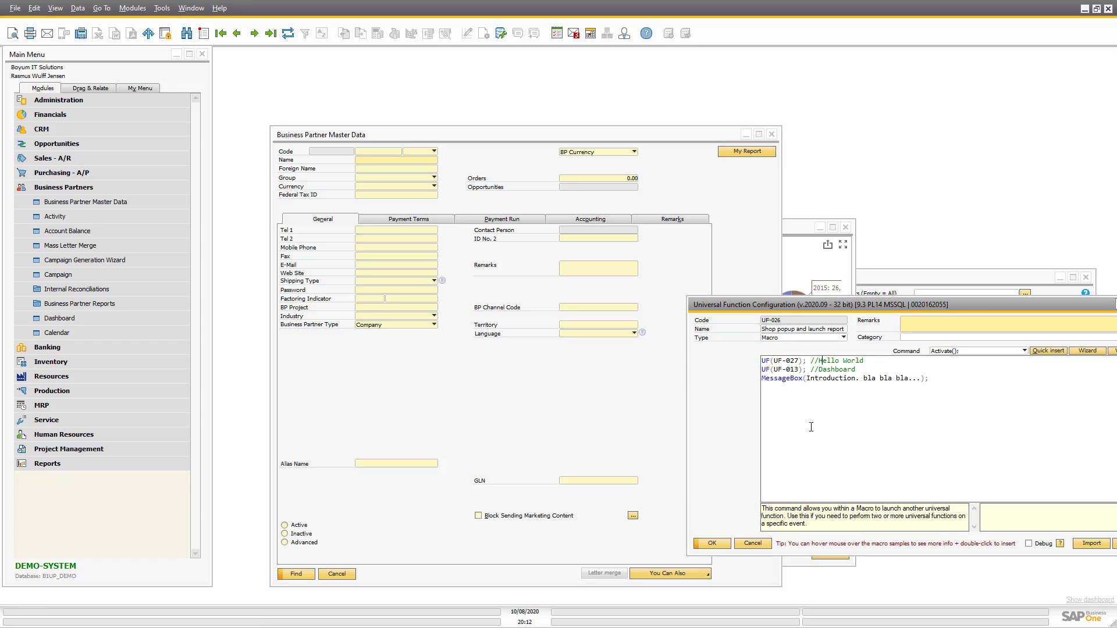
Duplicate the UF(UF-013); //Dashboard line below itself and save the macro
key(Home)
key(shift+End)
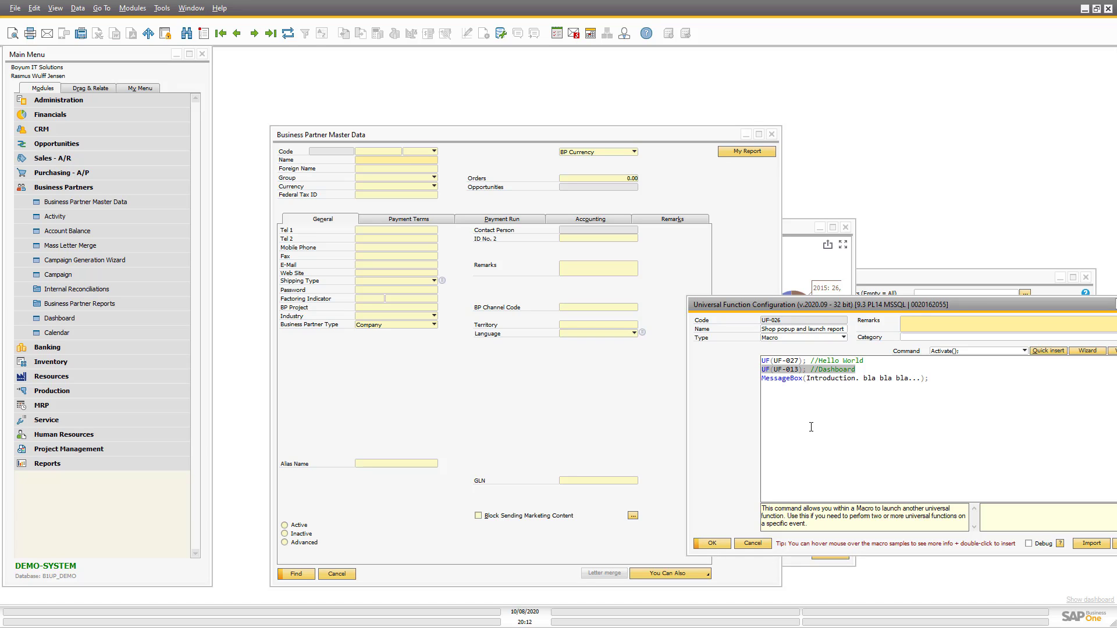
key(ctrl+c)
key(End)
key(Return)
key(ctrl+v)
key(ctrl+s)
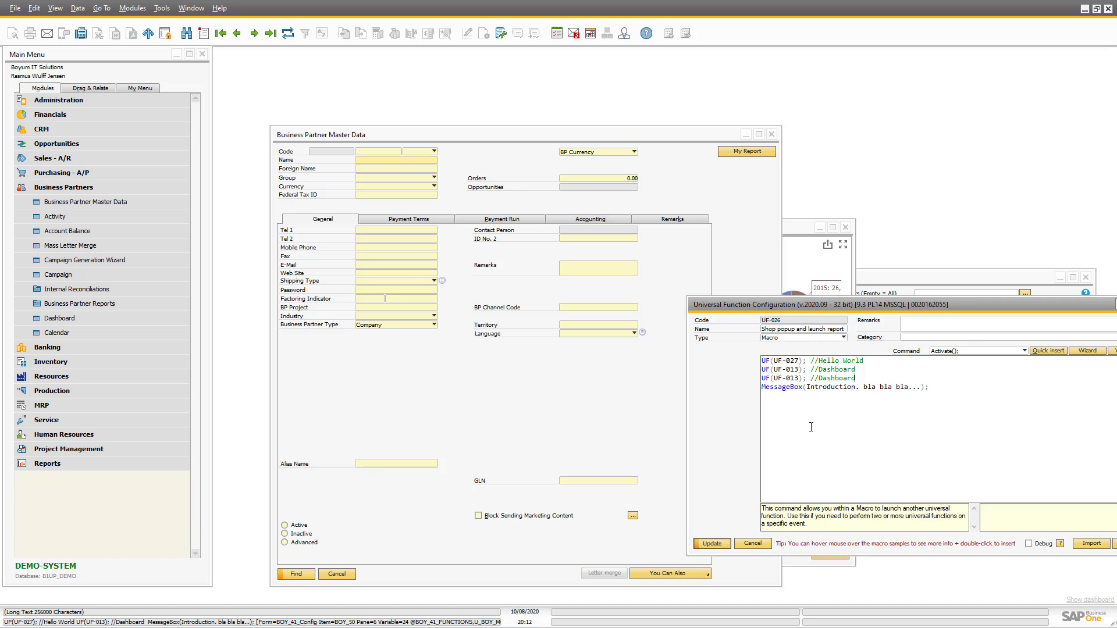
Run My Report, dismiss Hello world, and drag the second report aside to reveal the first
click(742, 152)
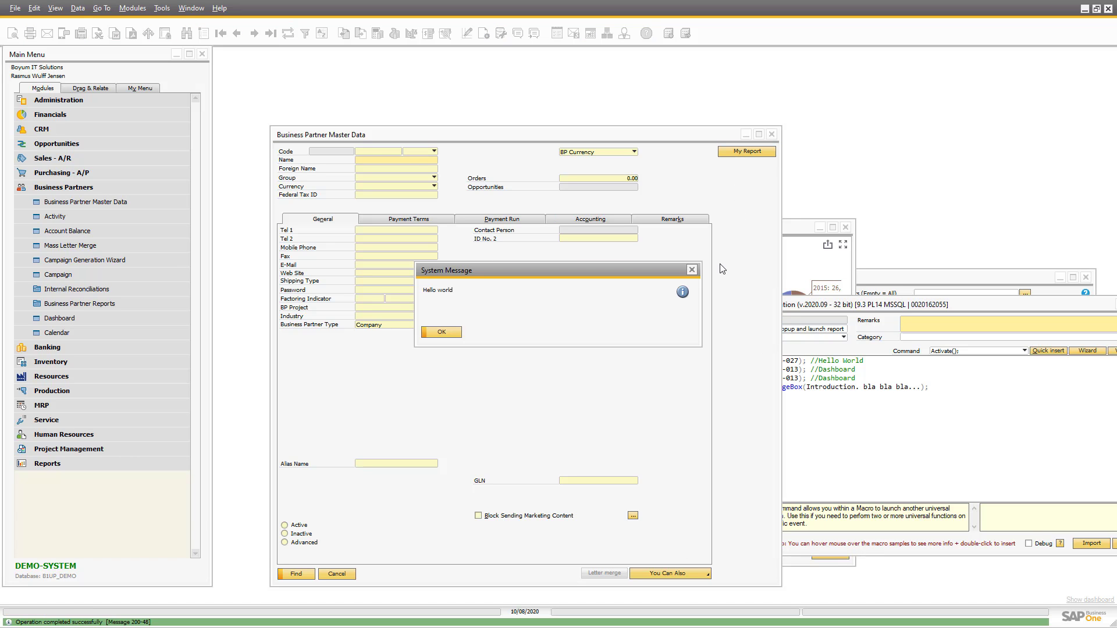
click(445, 336)
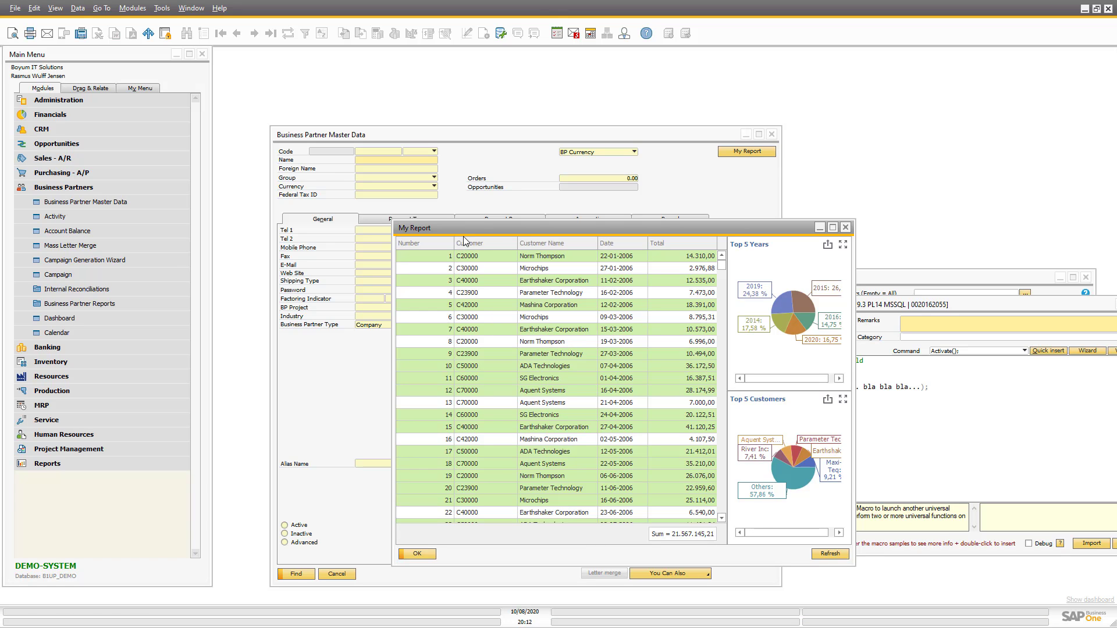
drag(477, 236, 600, 318)
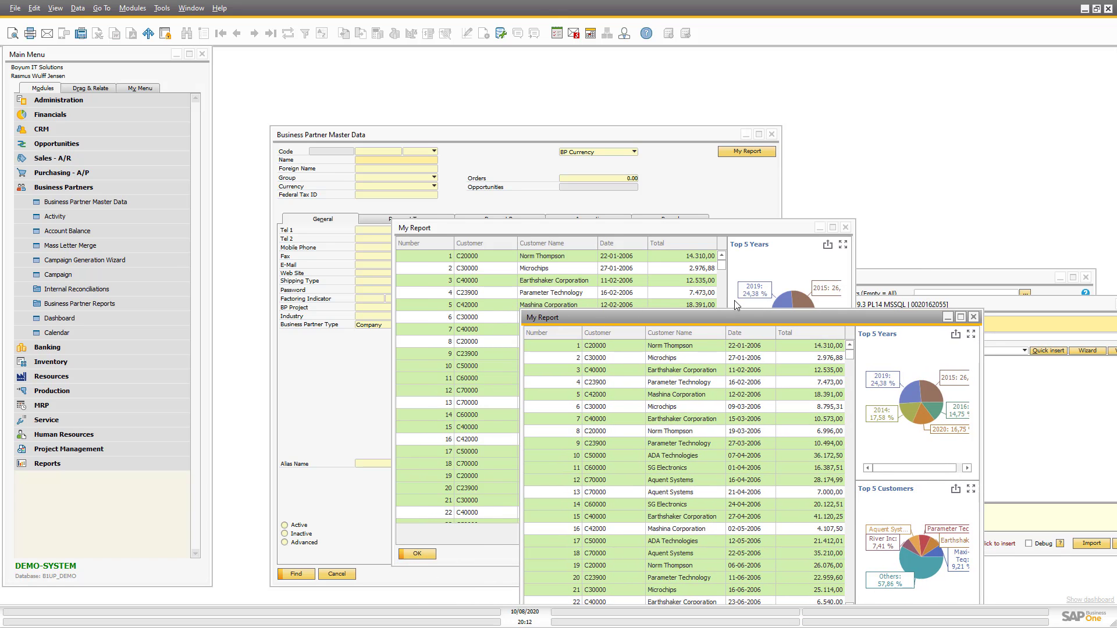